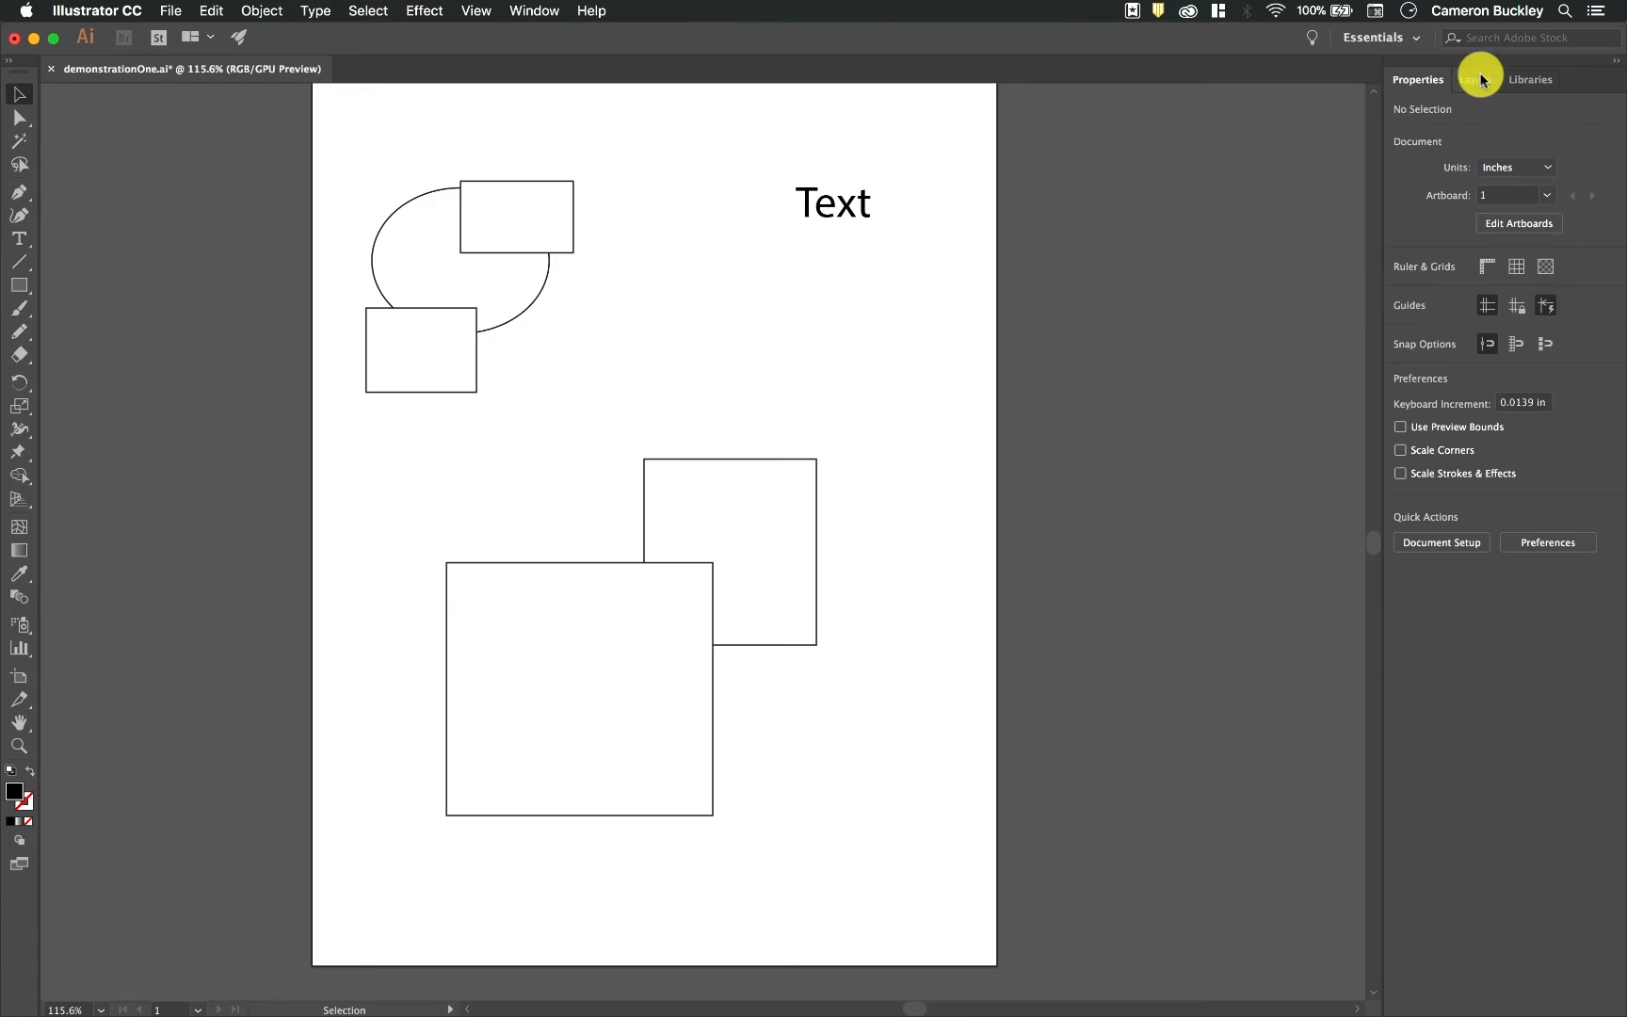
Display the document's layer list and check that Layers is enabled among the application's panels.
click(1481, 80)
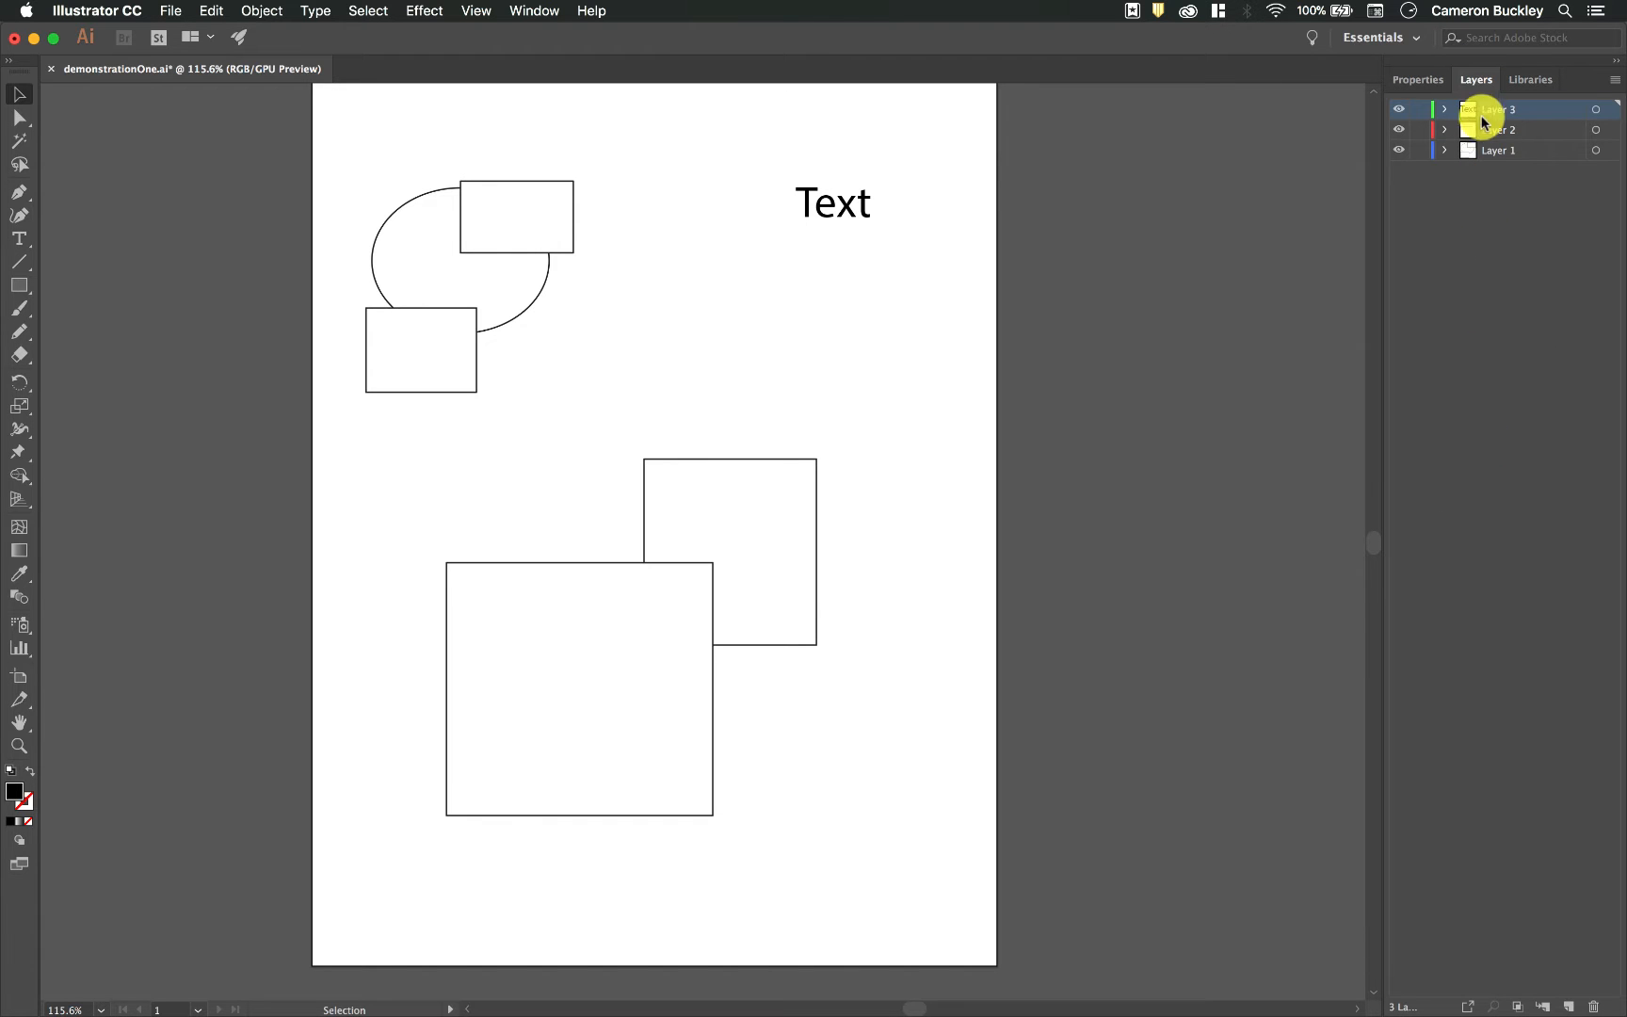
click(536, 14)
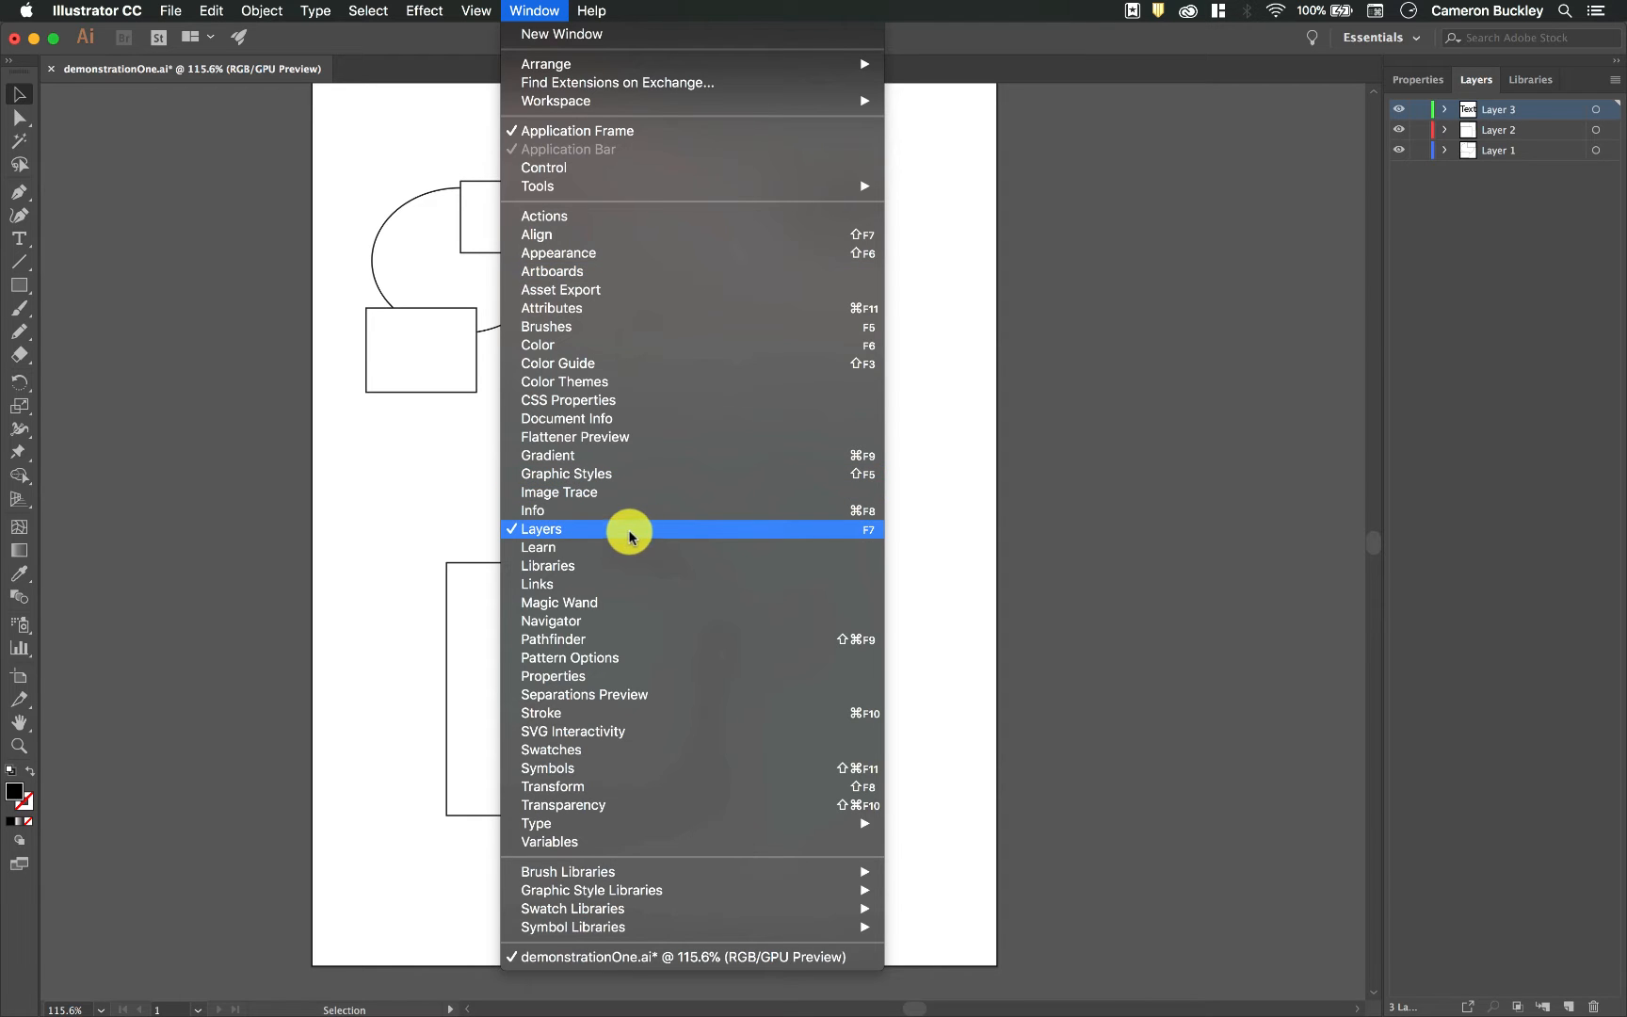
click(1114, 511)
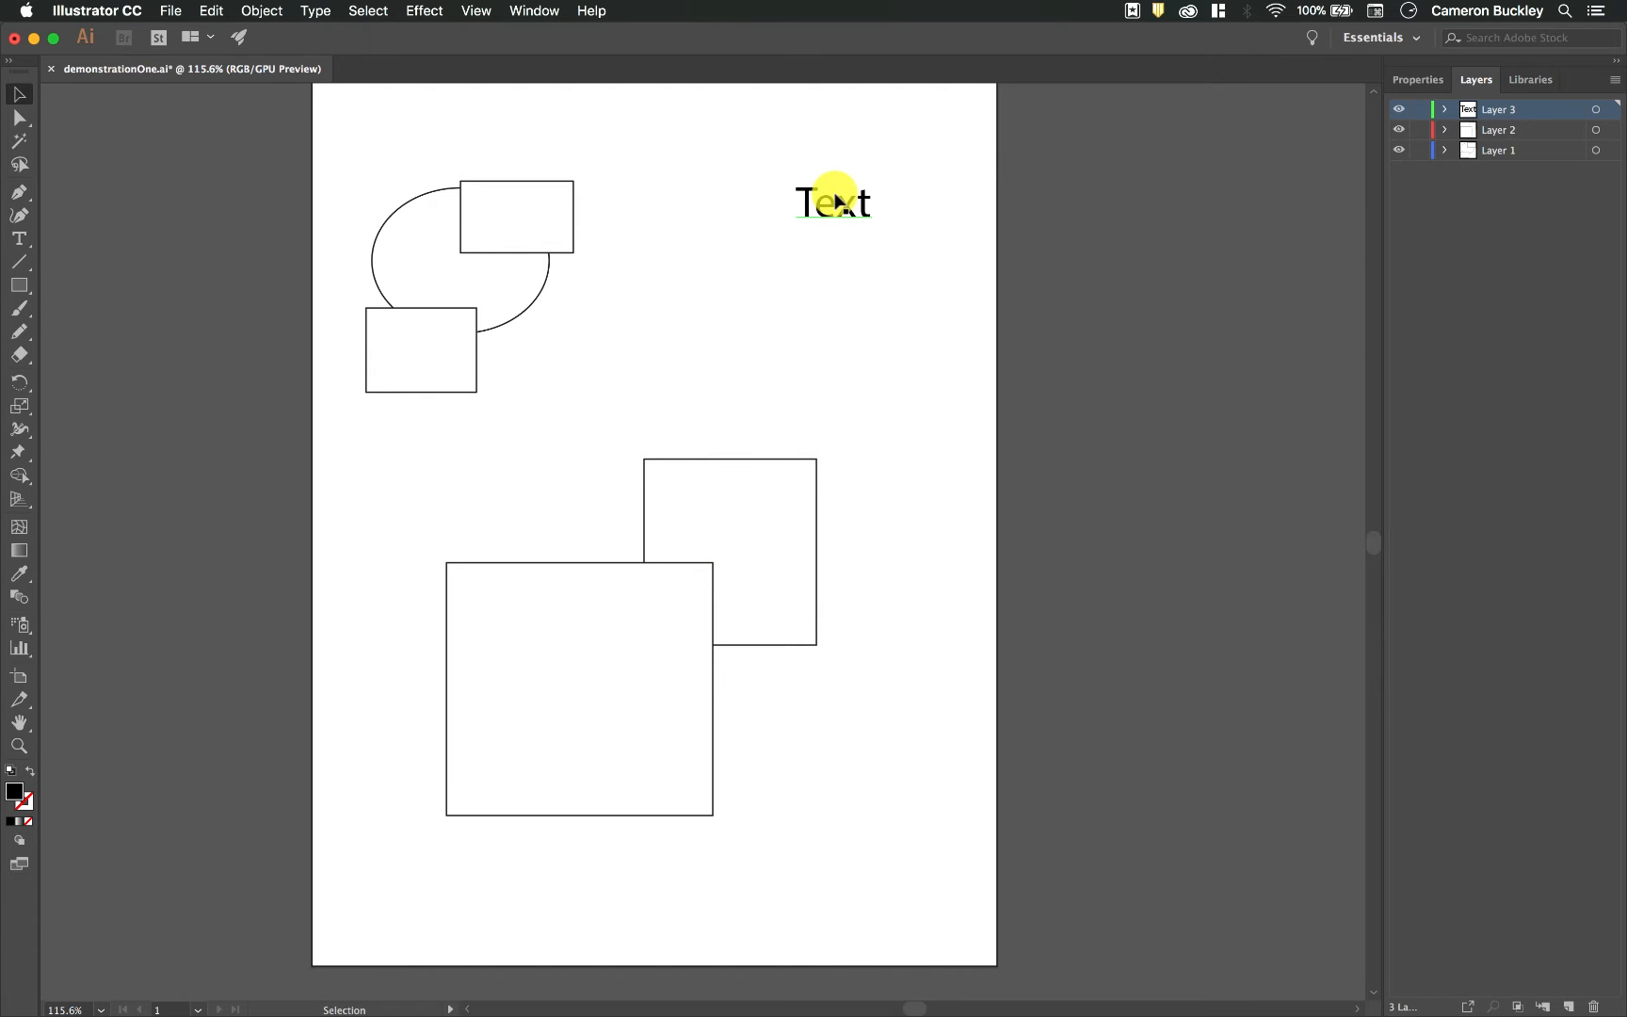
Inspect the "Text" object up close to see which layer it belongs to, and deselect it.
scroll(835, 201, up, 5)
click(792, 269)
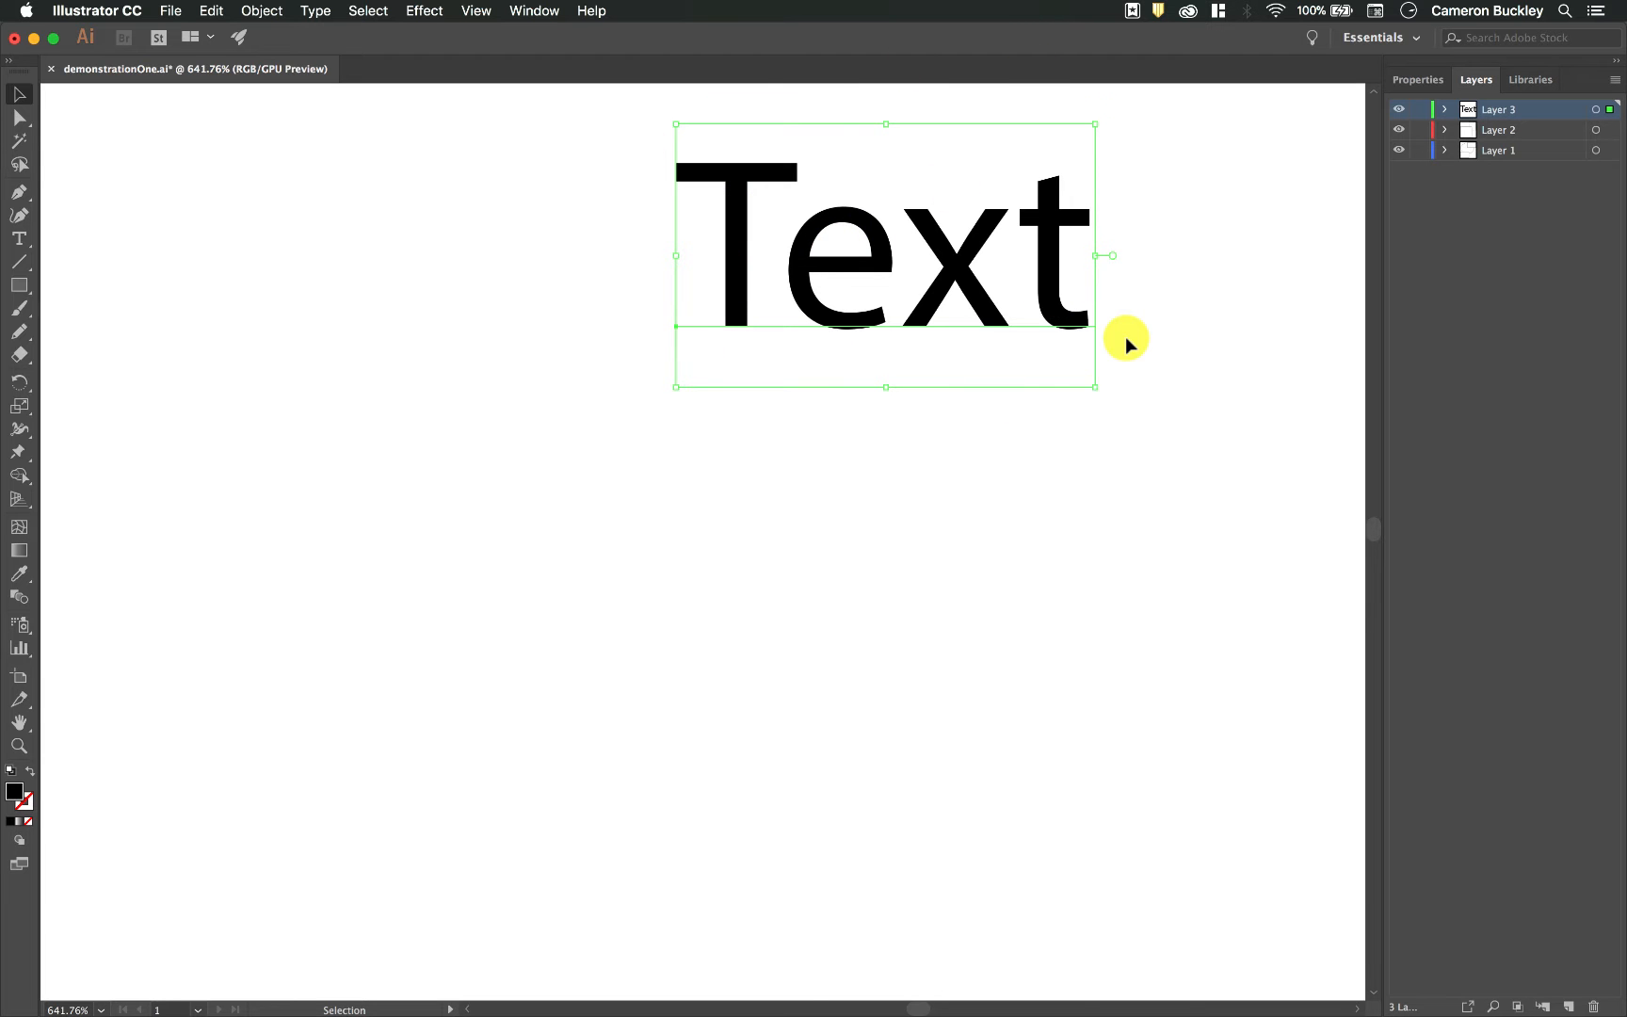
scroll(1125, 337, down, 3)
scroll(1125, 335, down, 2)
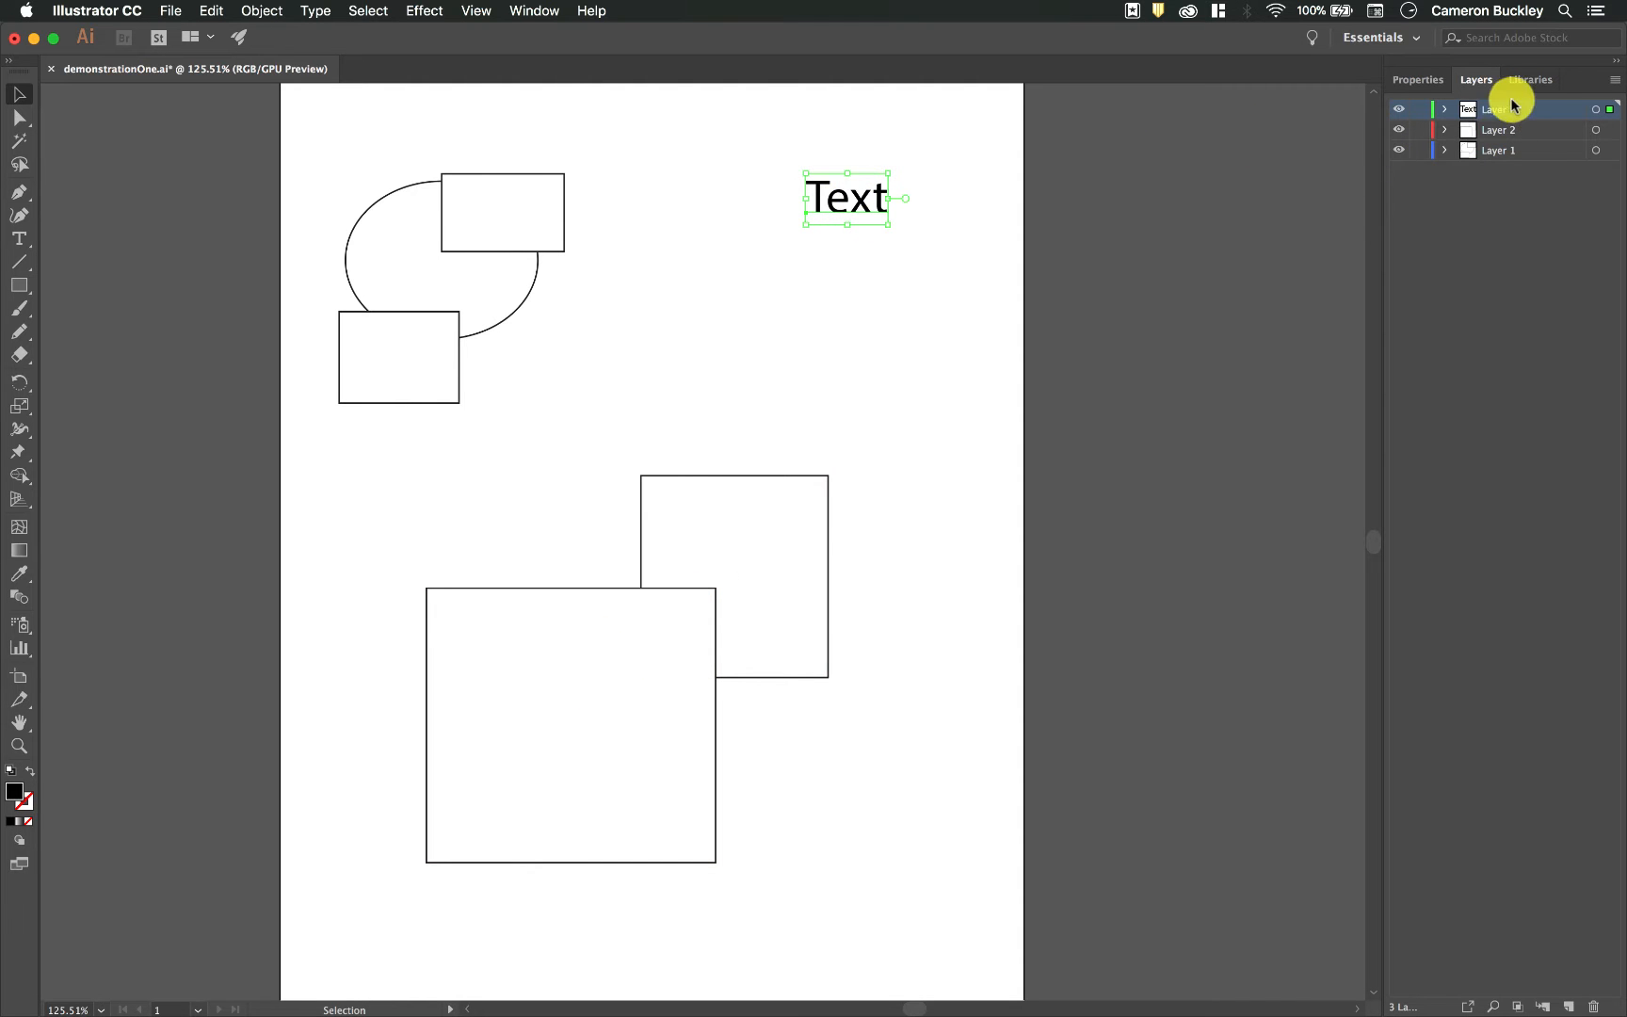
click(1221, 235)
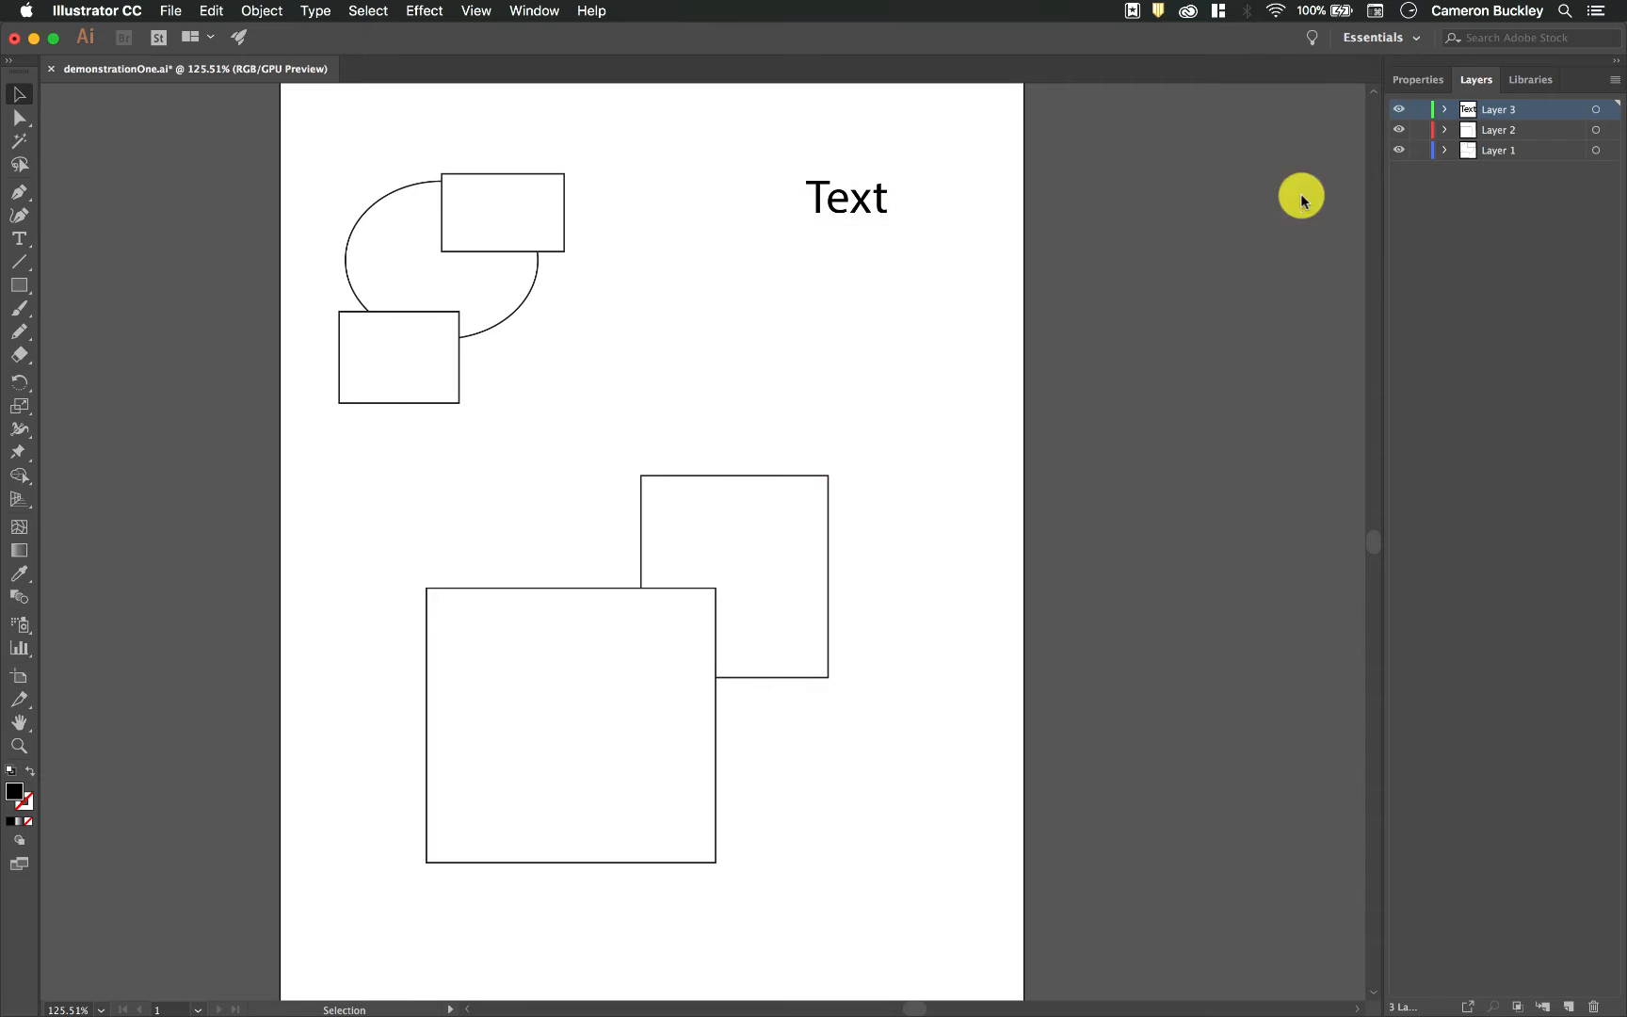
Hide Layer 3, Layer 2 and Layer 1 one after another and show all three again.
click(1400, 112)
click(1401, 131)
click(1401, 149)
click(1401, 149)
click(1401, 133)
click(1399, 109)
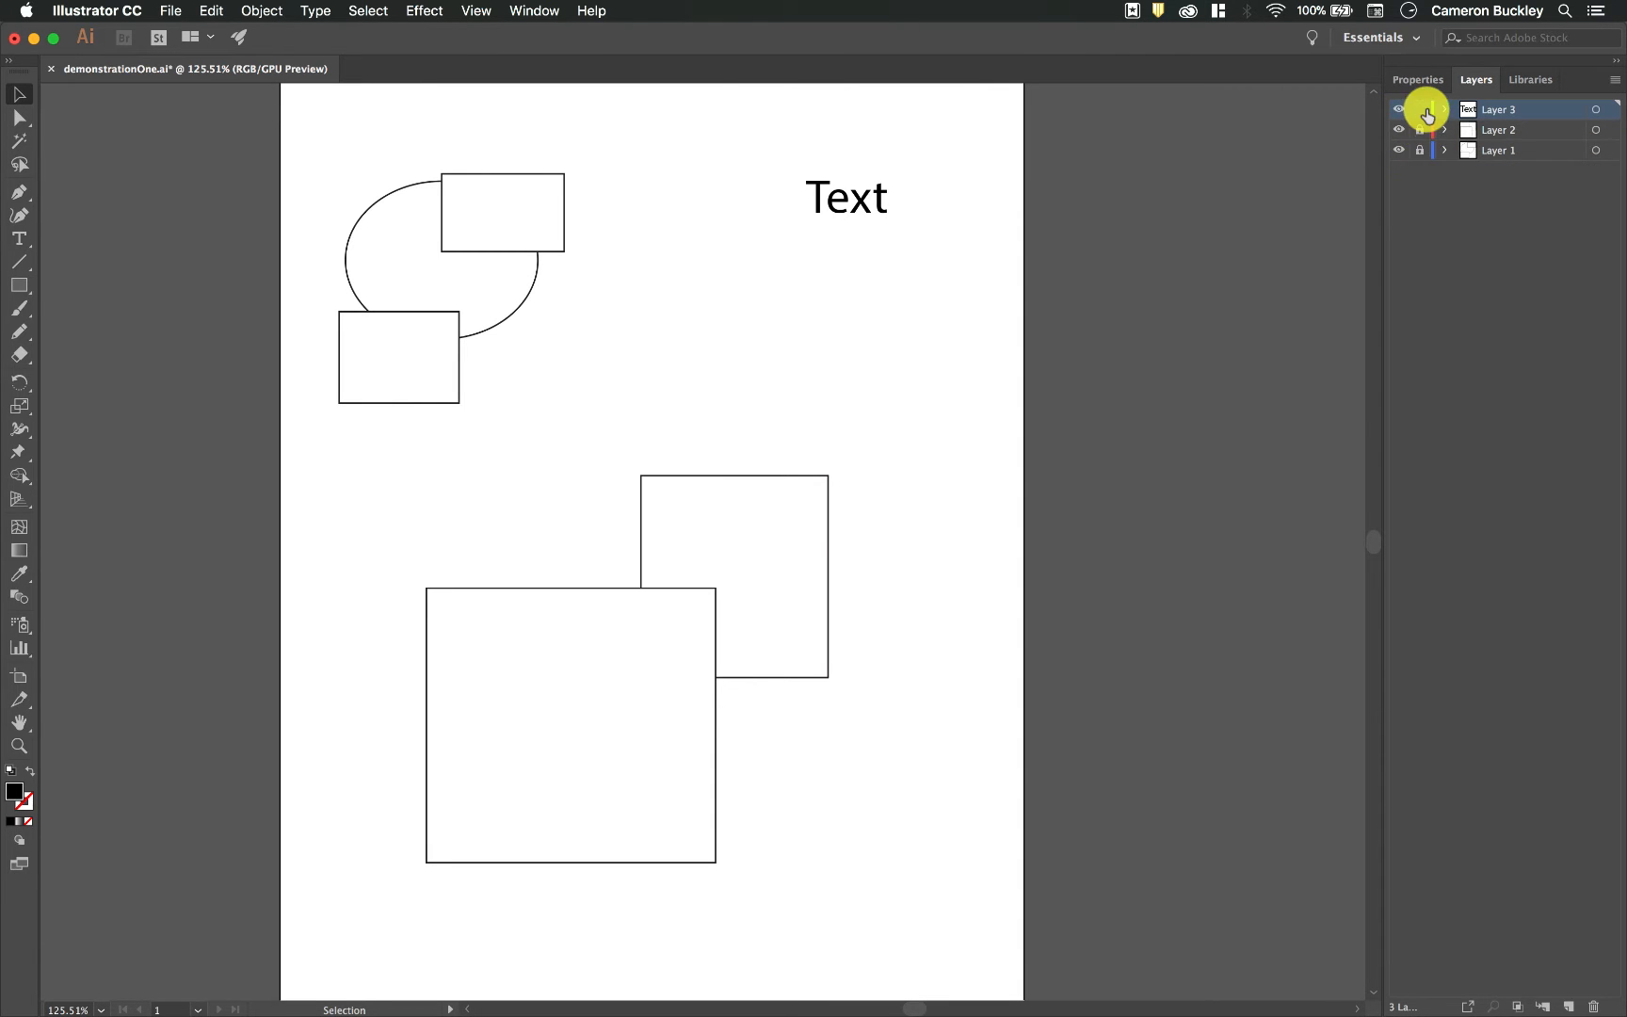
Try out locking the layers and unlock them all again.
click(1423, 110)
click(1420, 150)
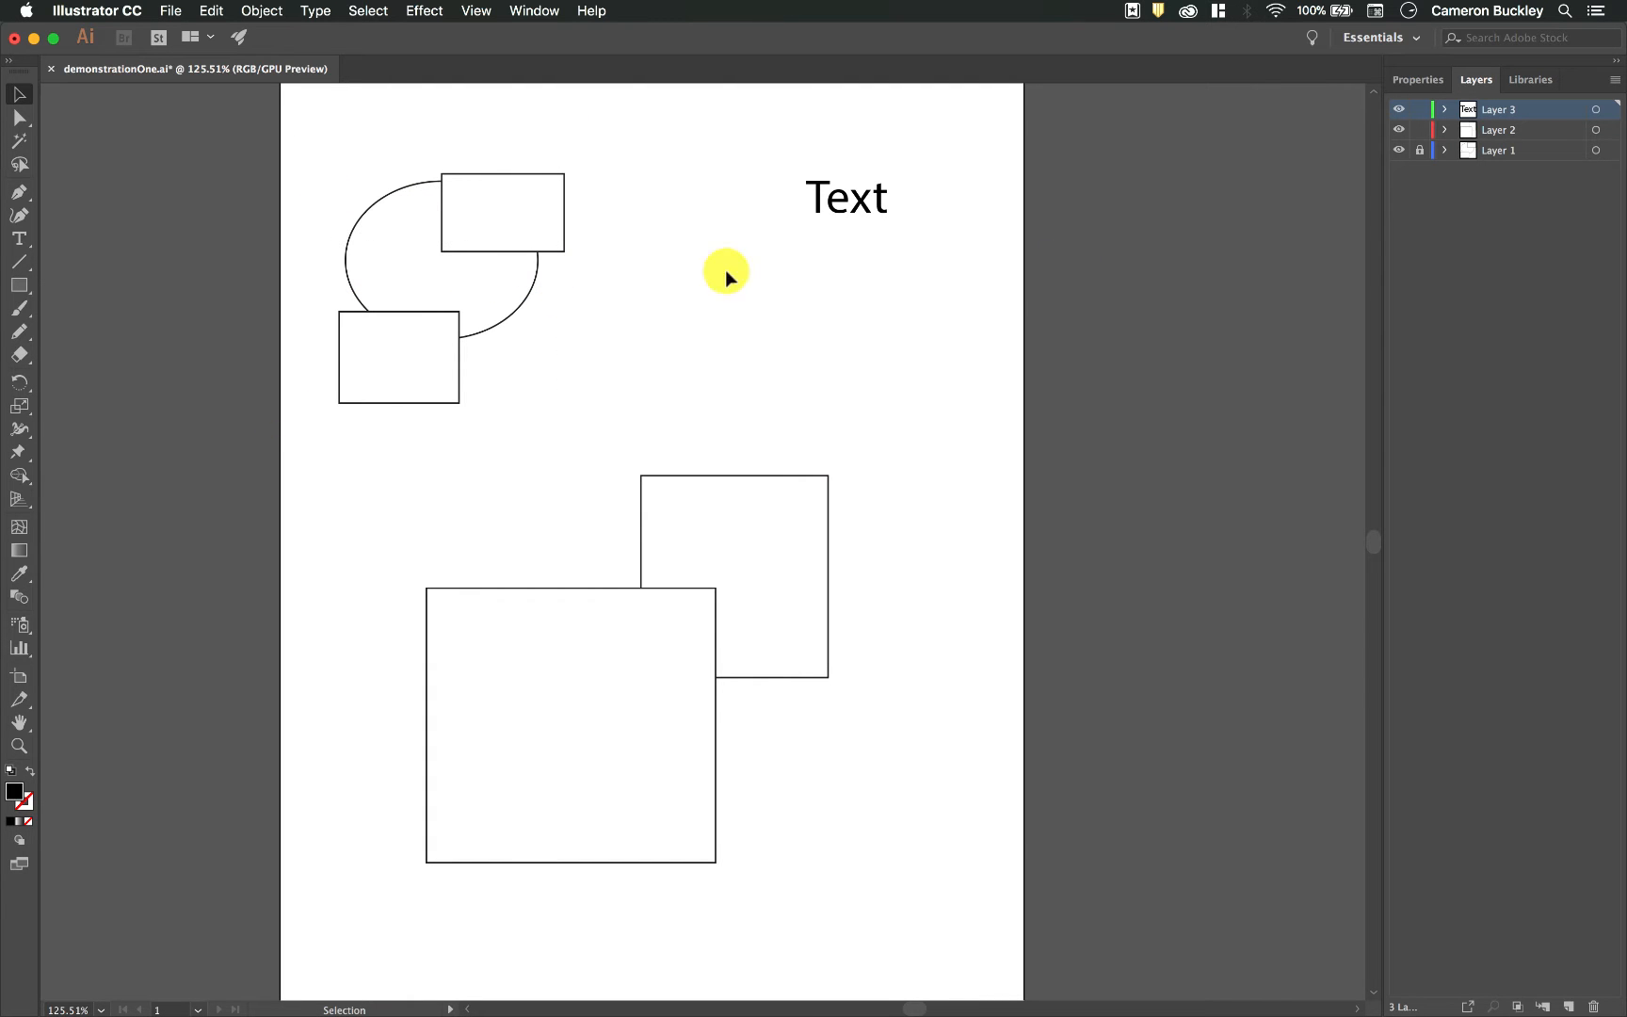
click(1421, 151)
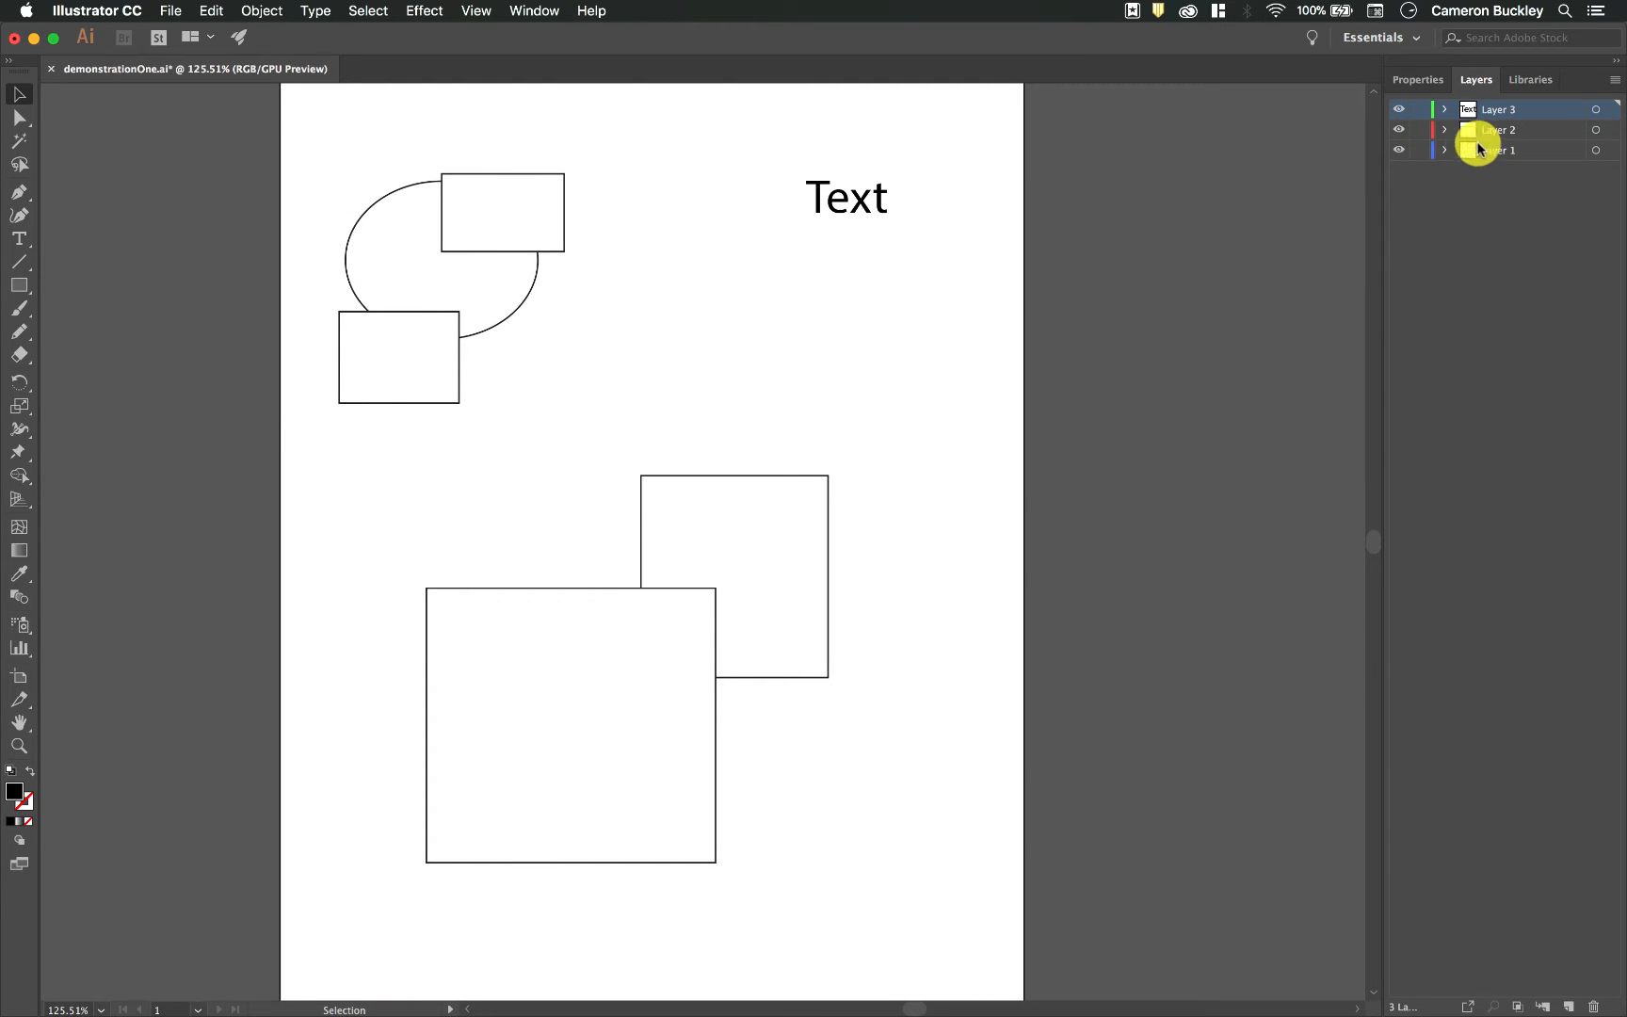
Expand Layer 1 and go through the two rectangles and the ellipse it contains.
click(1506, 152)
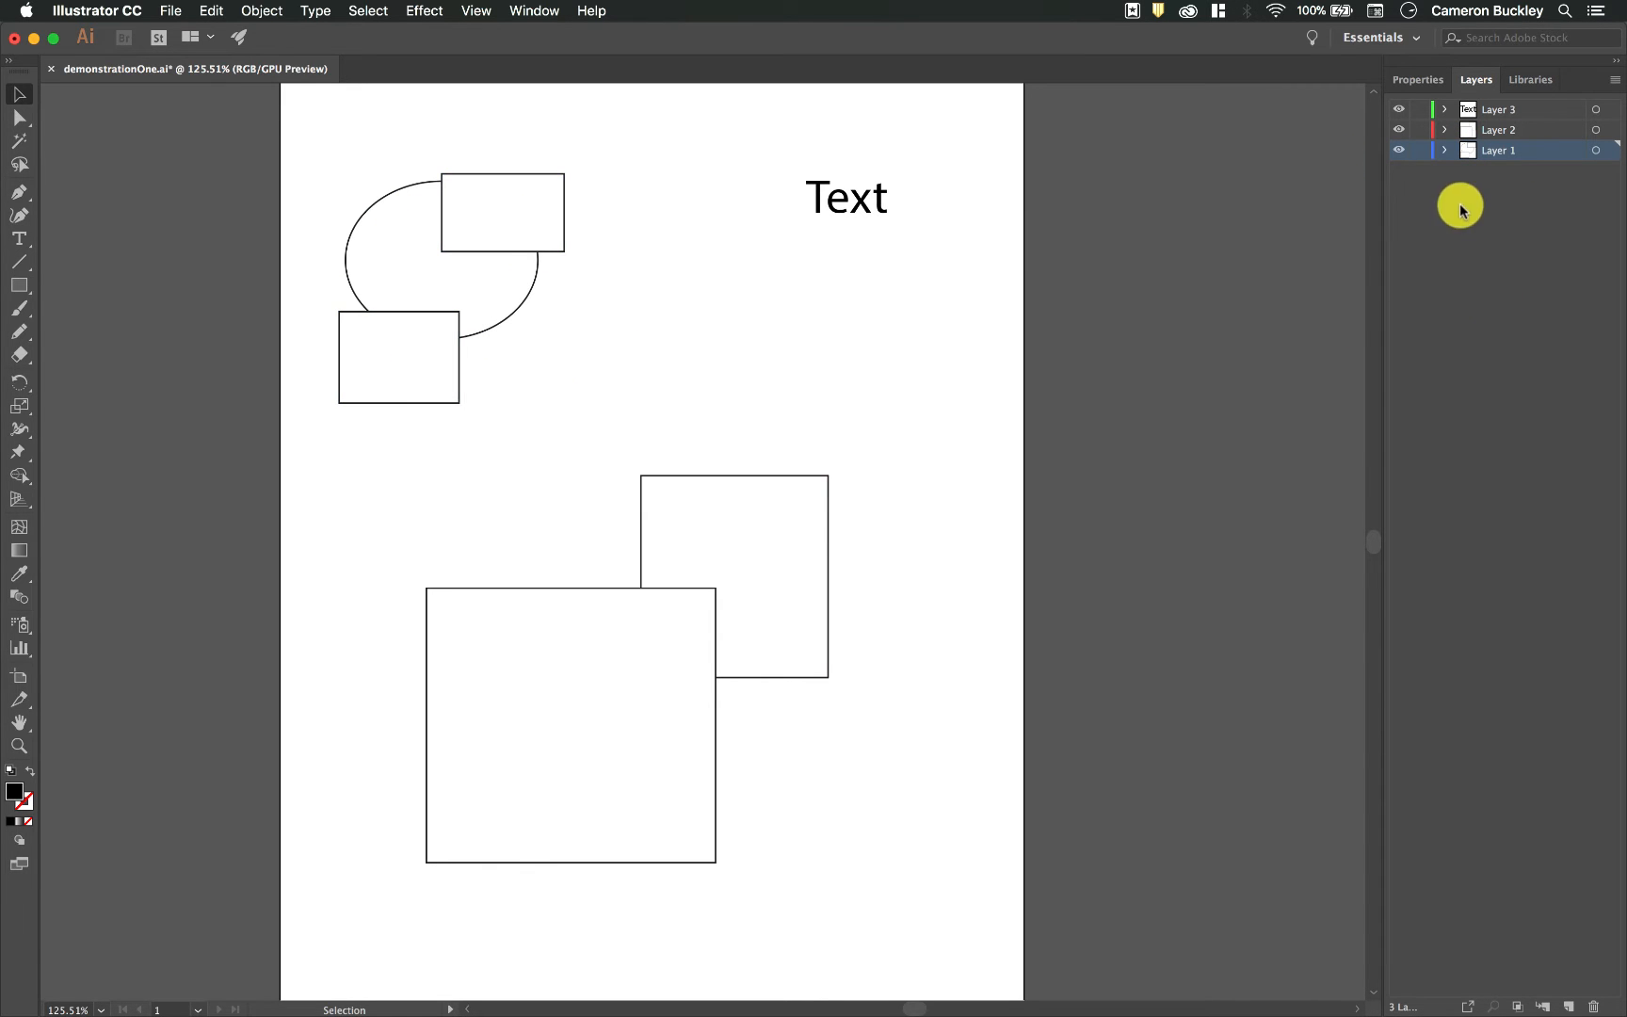
click(1446, 151)
click(1520, 173)
click(1528, 193)
click(1528, 211)
click(1532, 196)
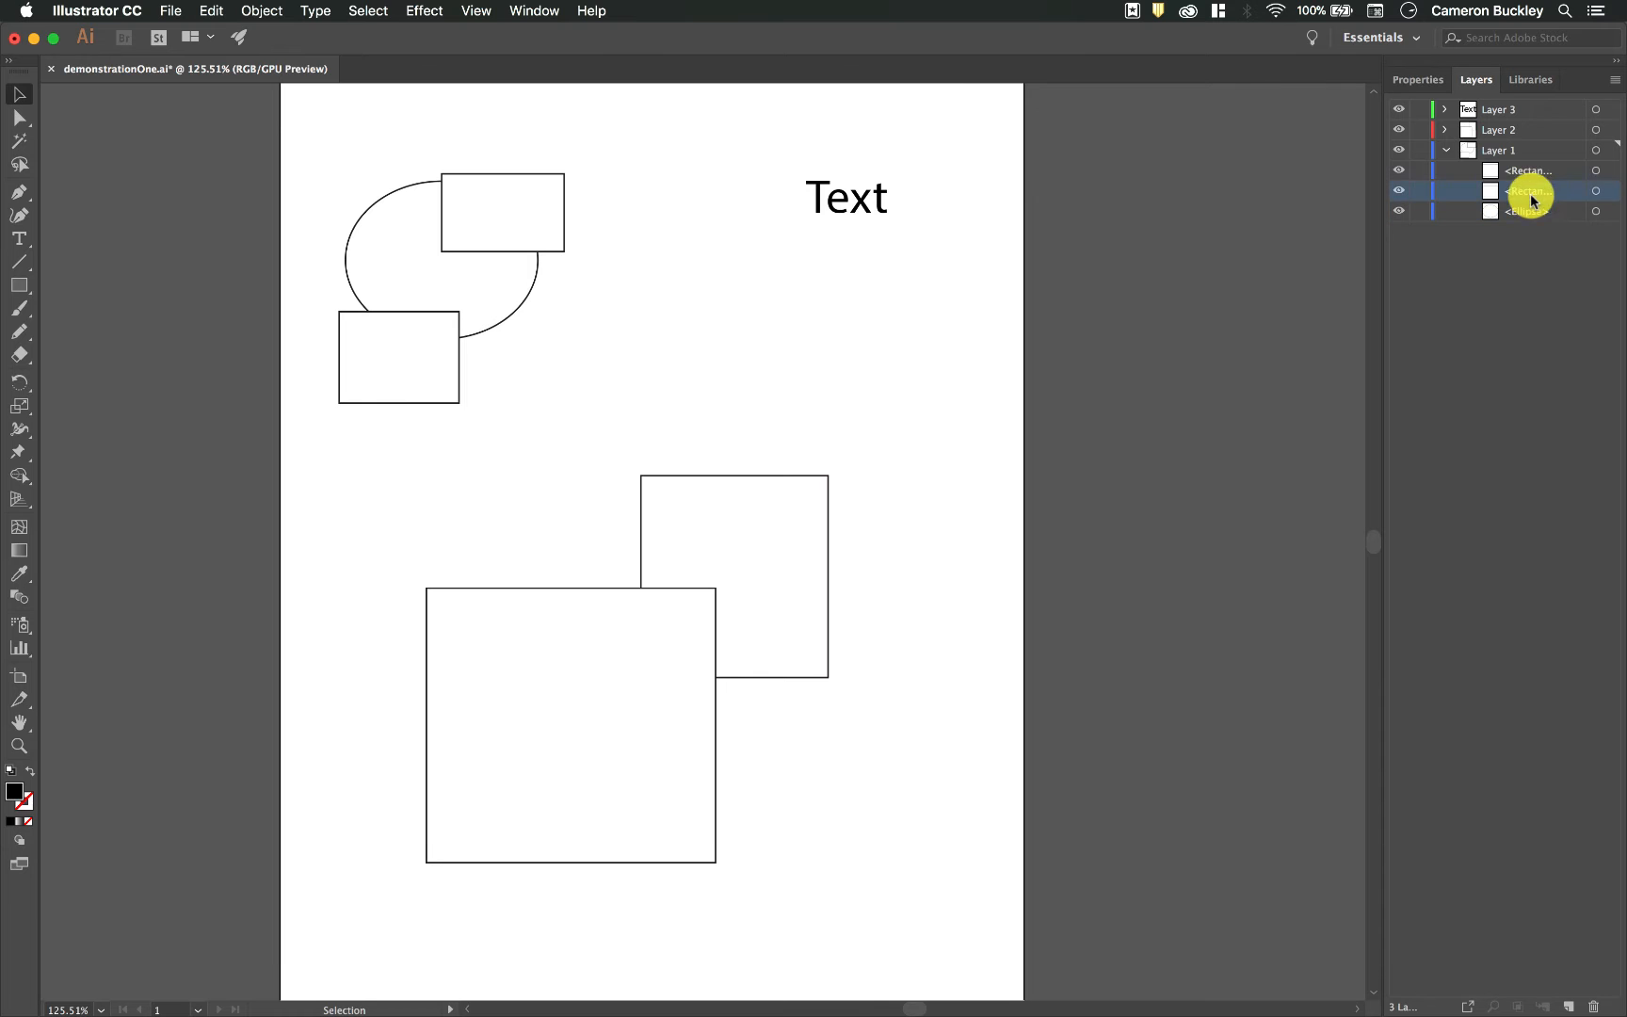
click(1538, 175)
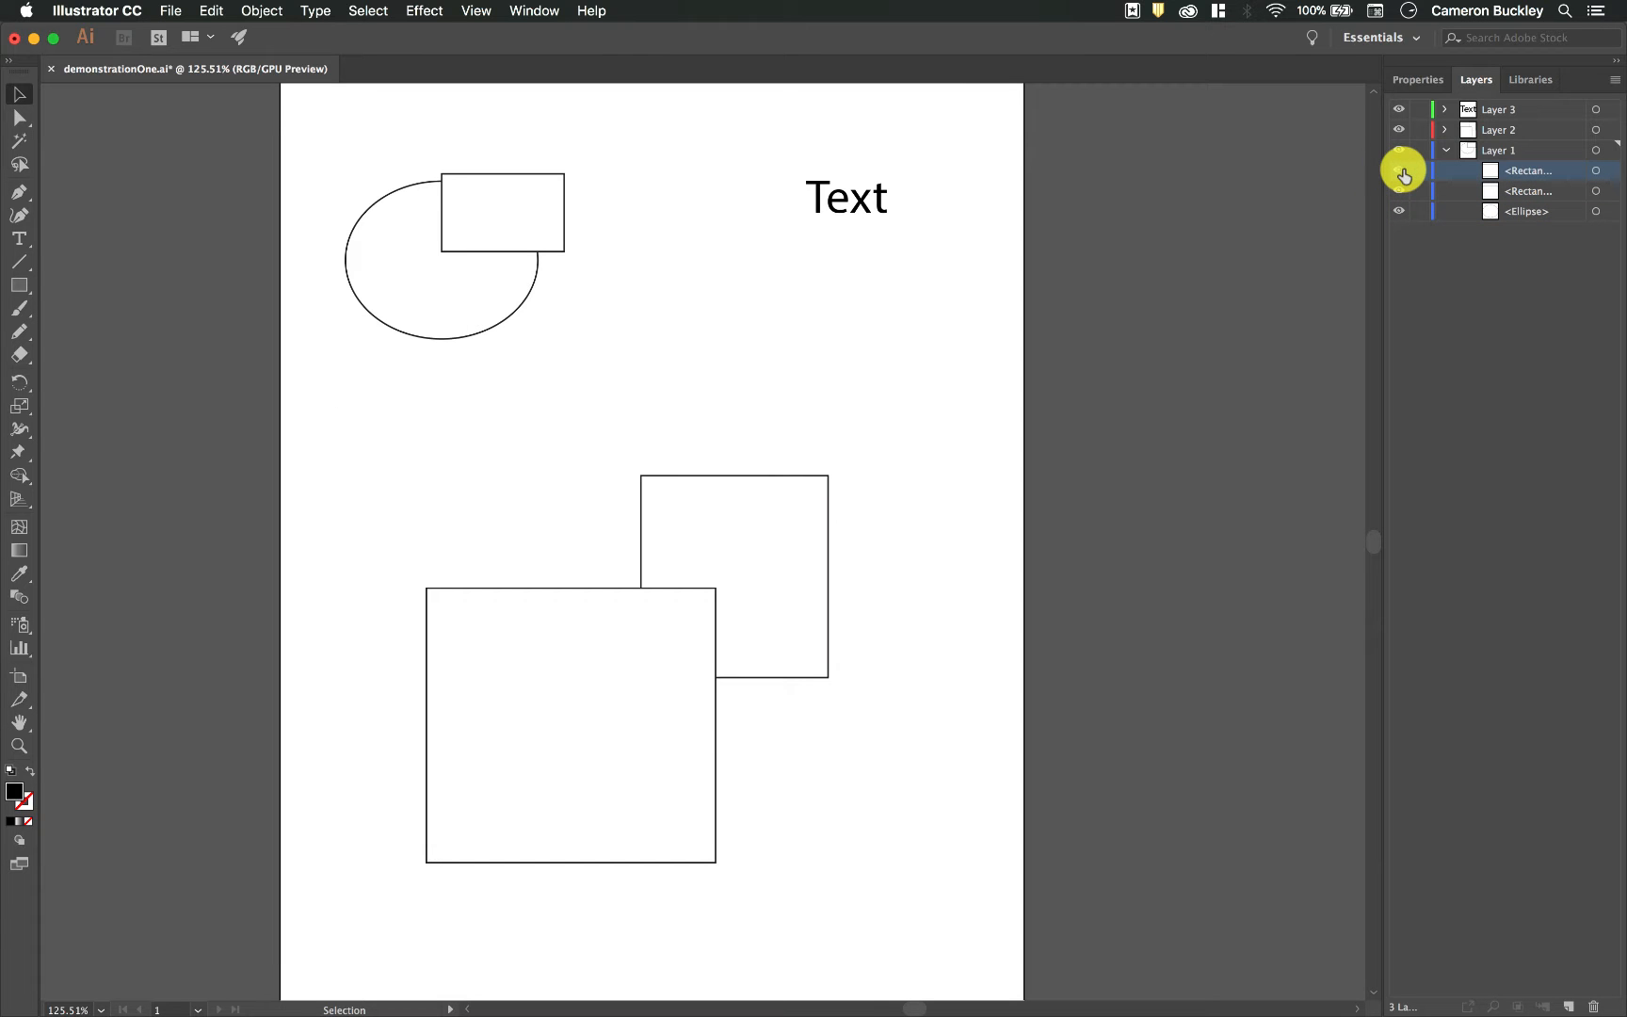
Toggle the visibility of Layer 1's individual rectangles off and on, and collapse the layer.
click(1400, 172)
click(1400, 190)
click(1399, 191)
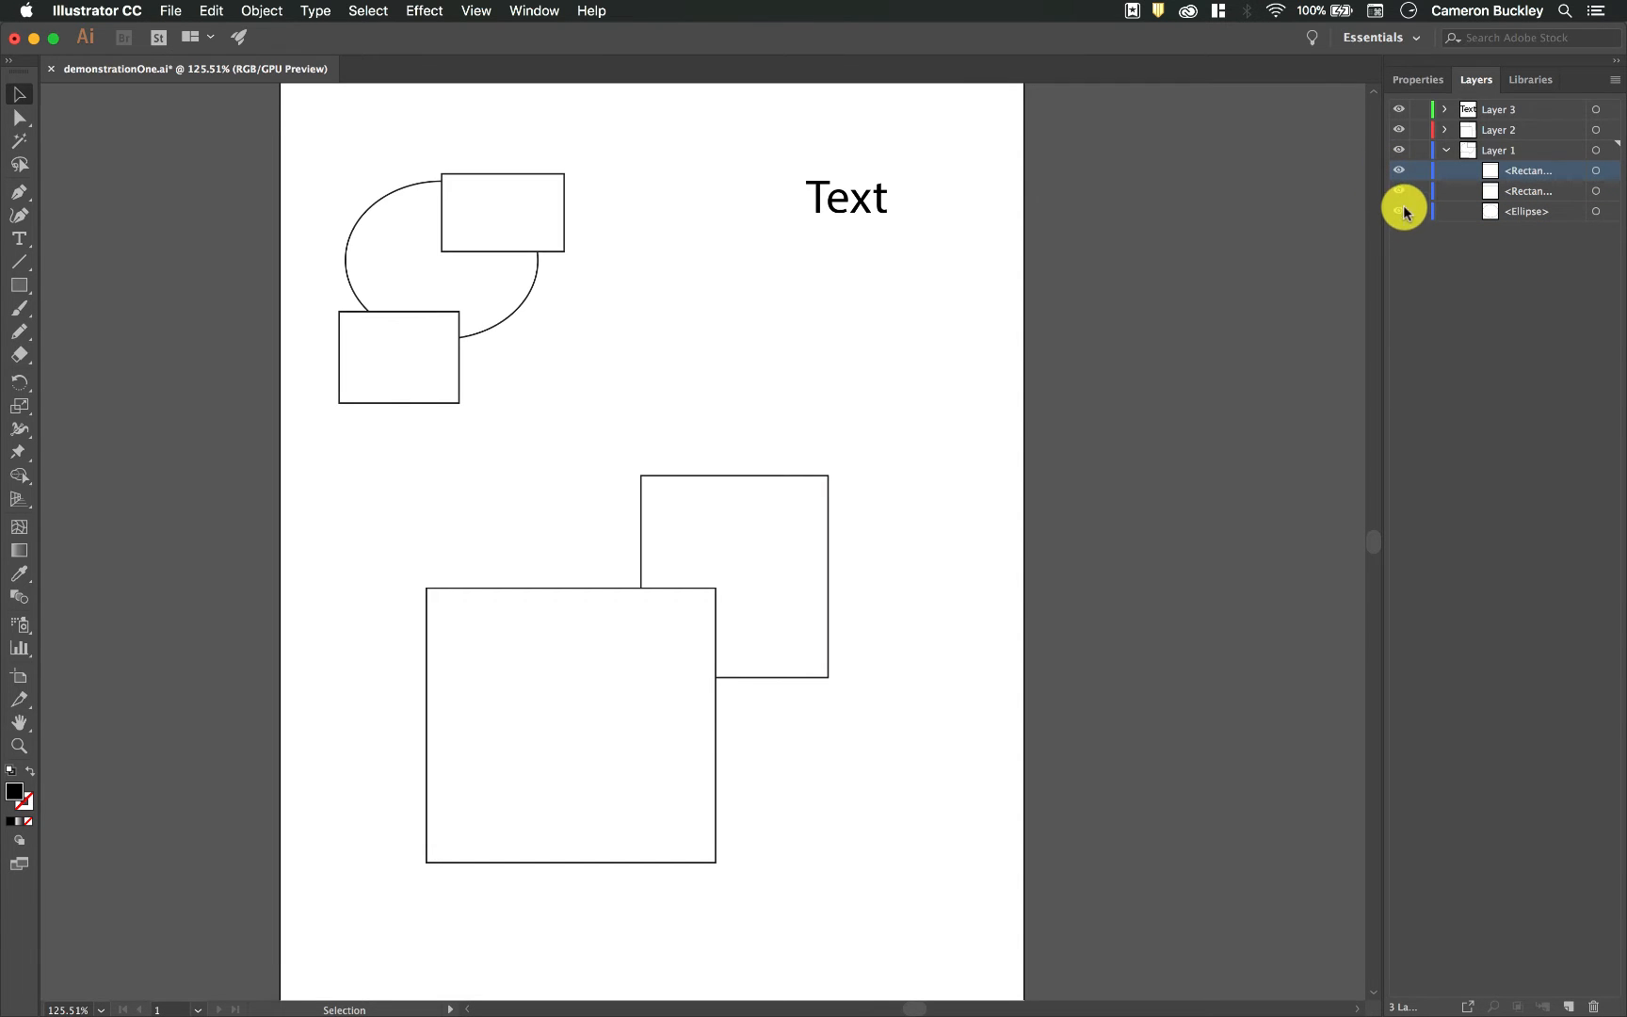
click(1446, 150)
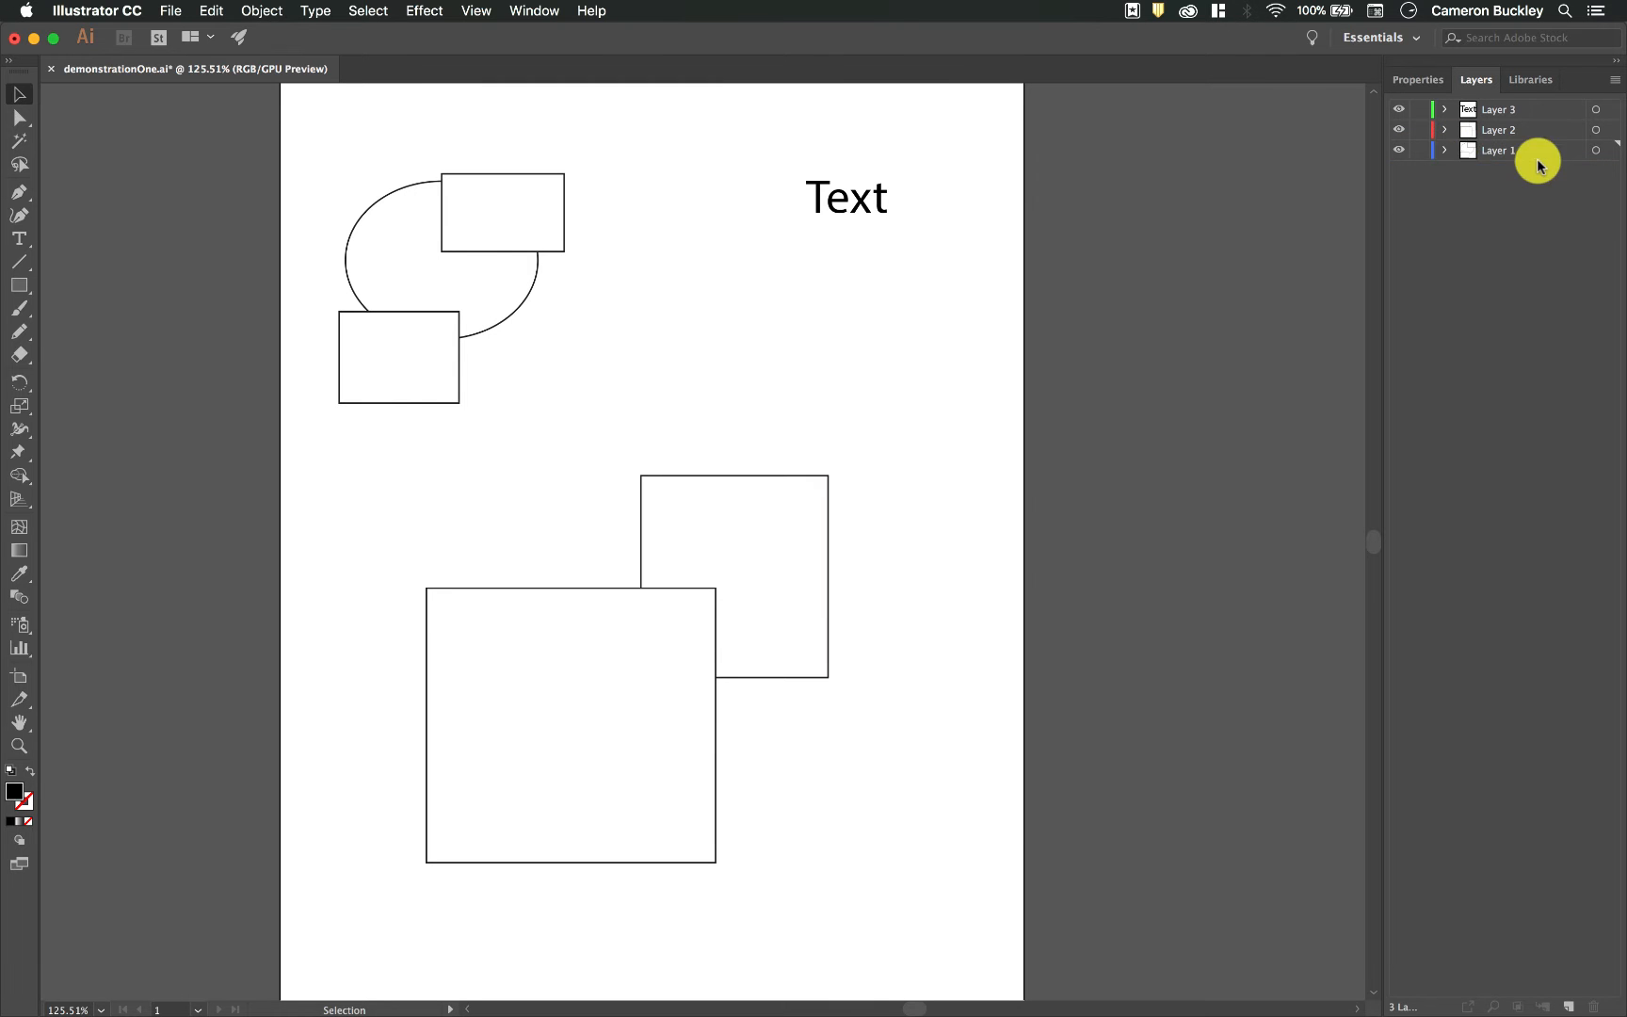
Expand Layer 2 and Layer 3 in turn to examine their objects, collapsing each again.
click(1502, 129)
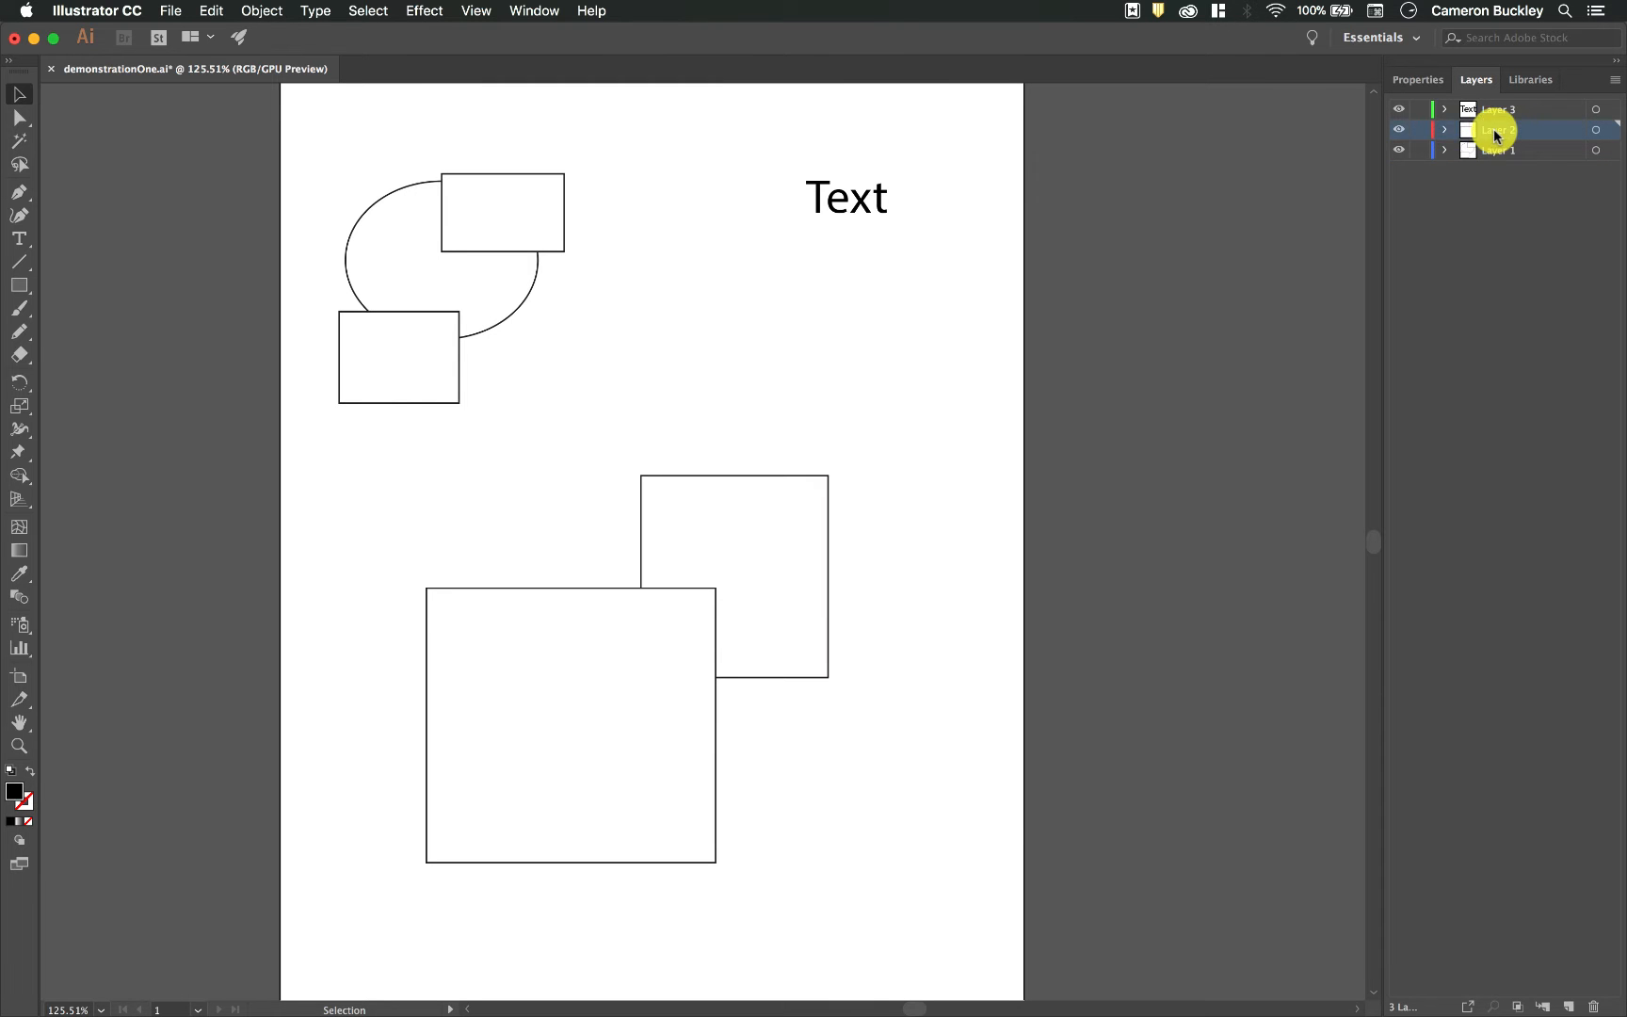
click(1446, 130)
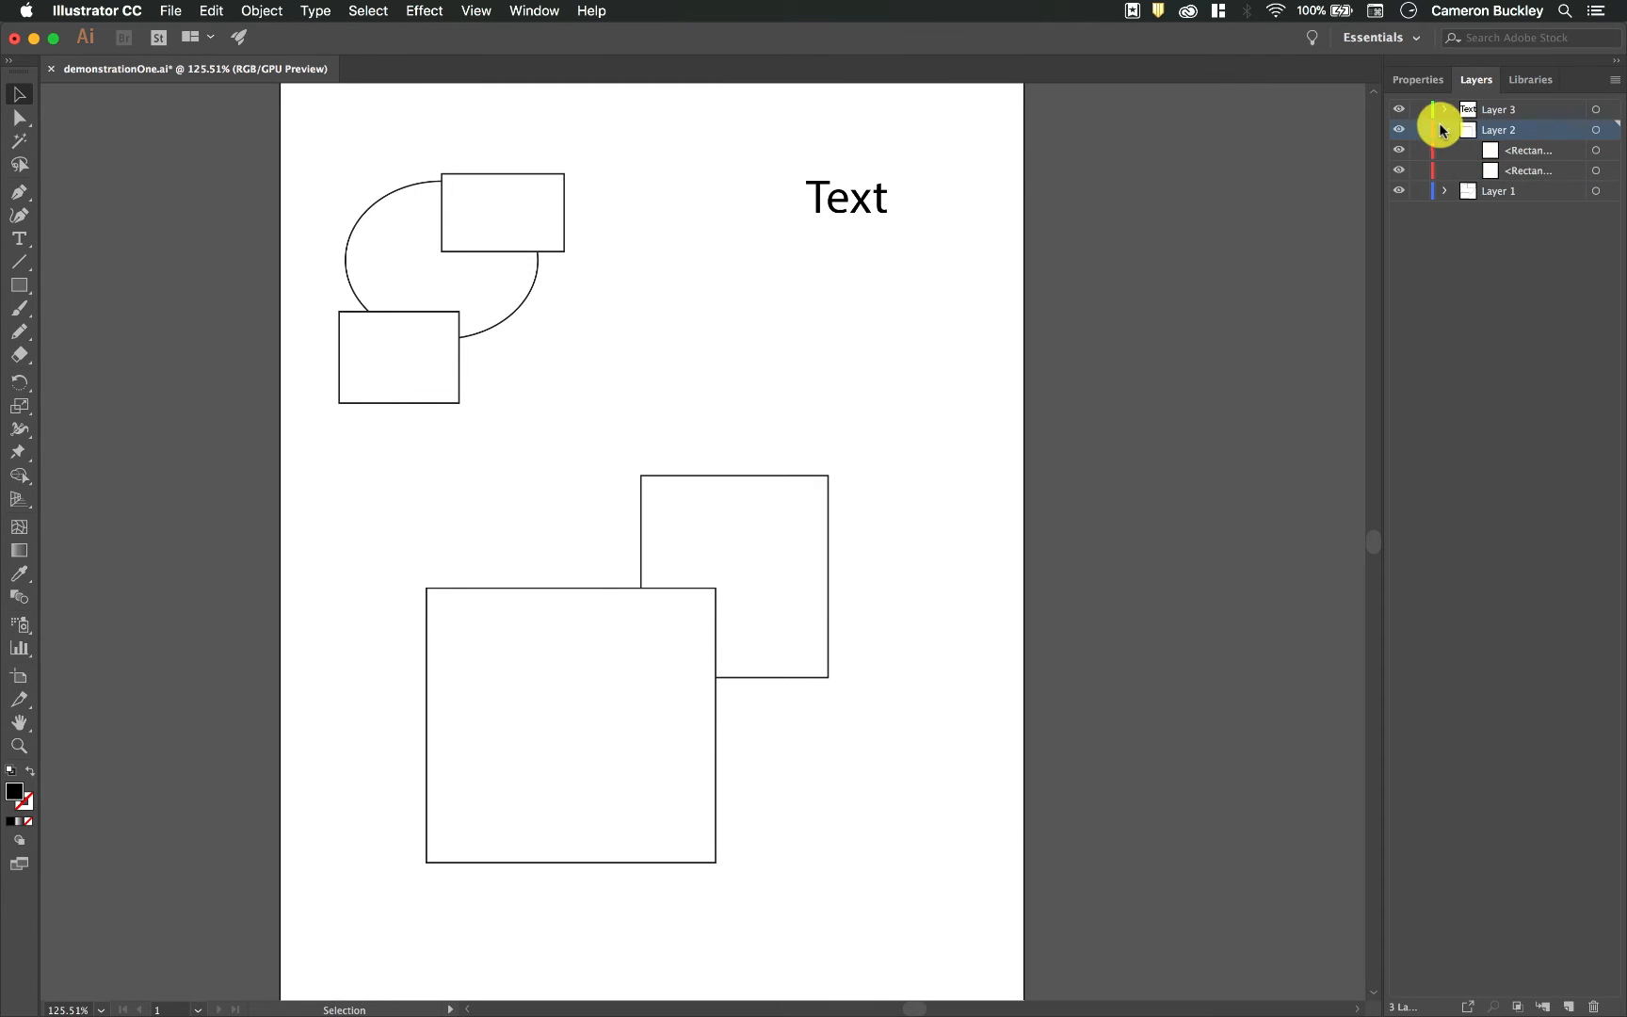
click(1446, 110)
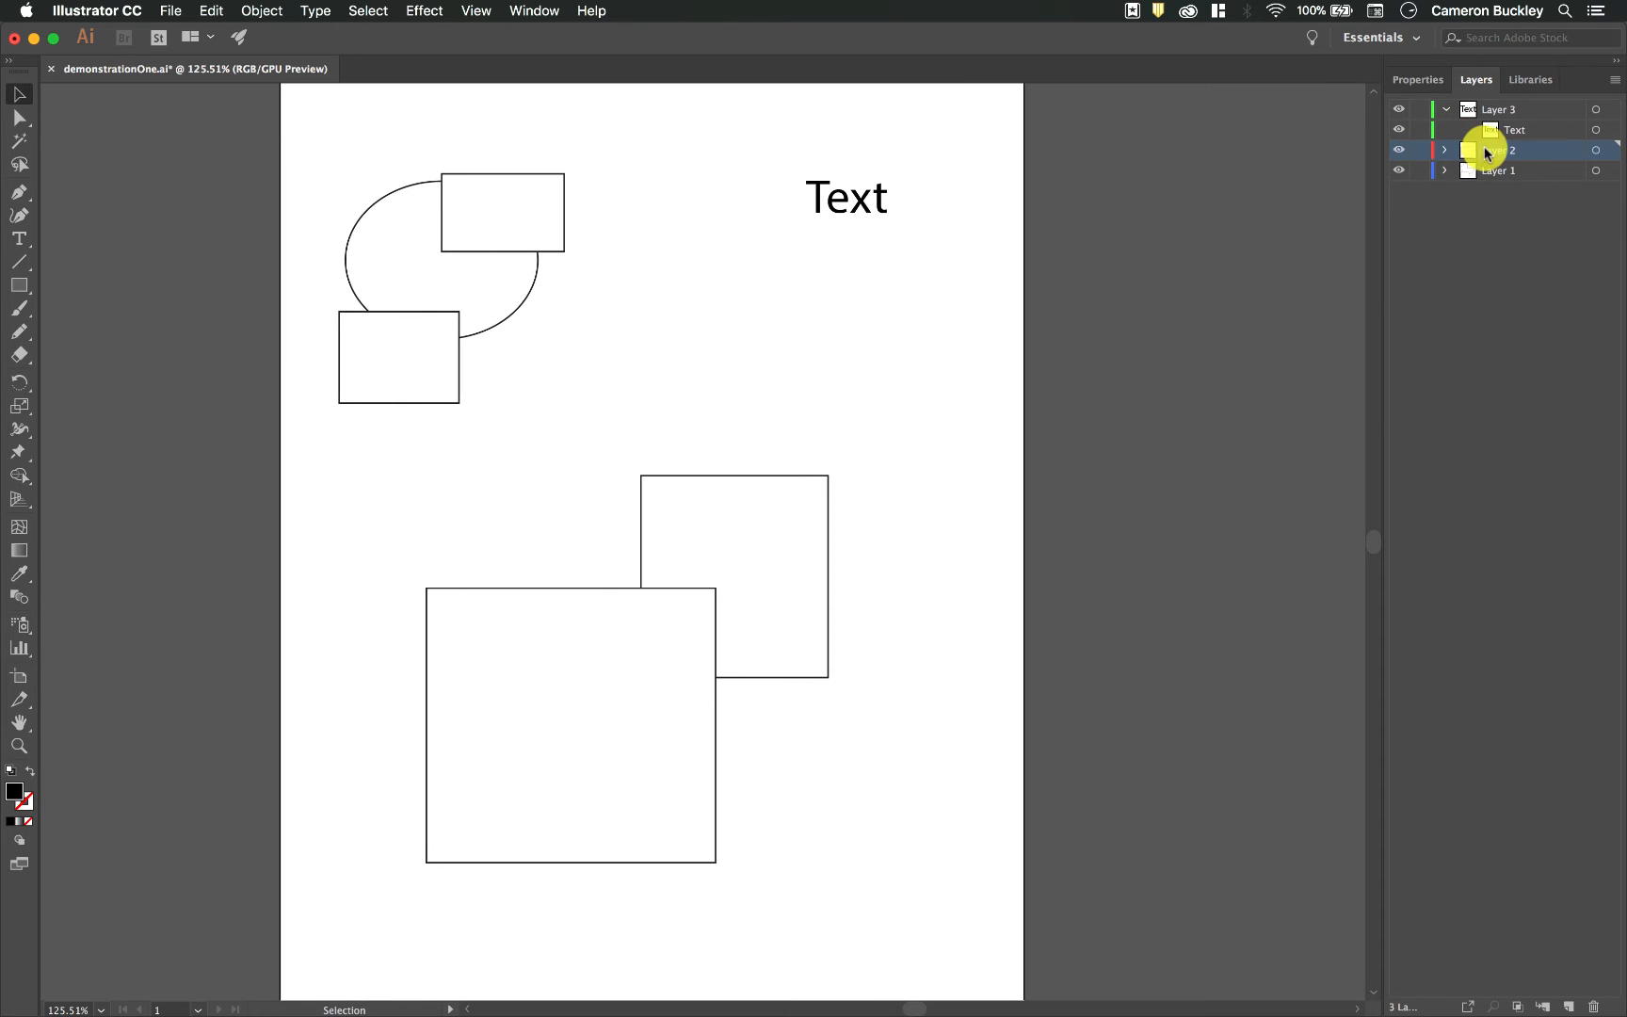
click(1446, 110)
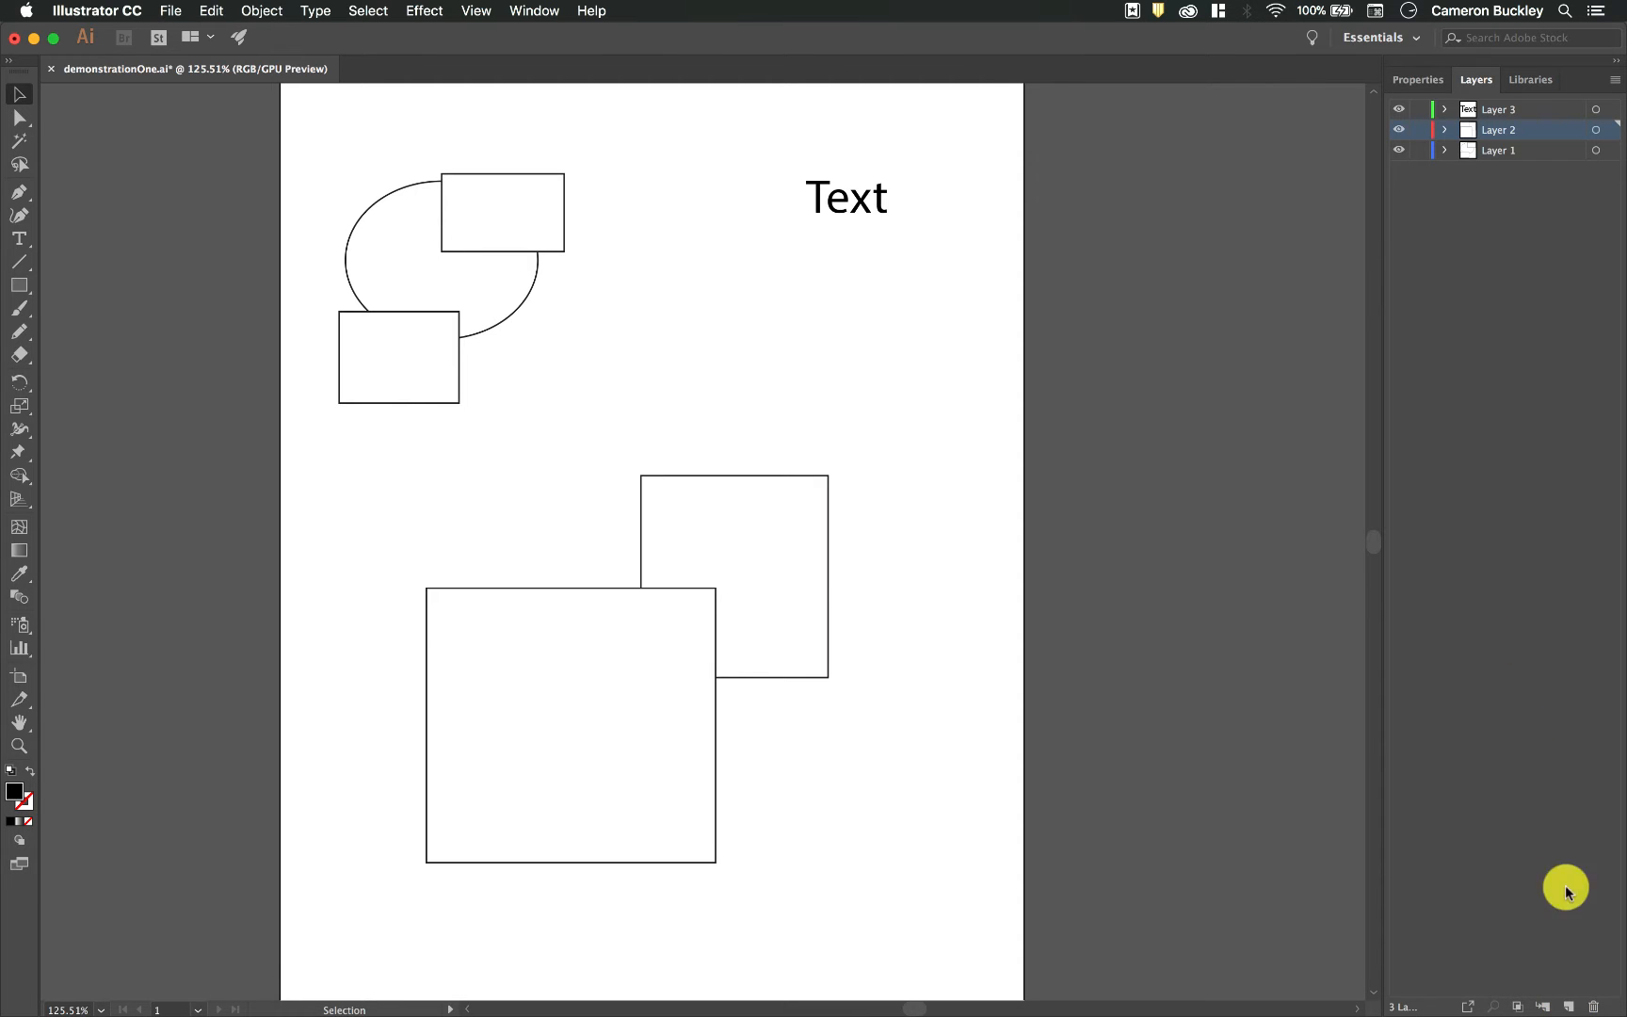
Try out a new layer above Layer 2 with Lavender as its color, and delete it.
click(1571, 1007)
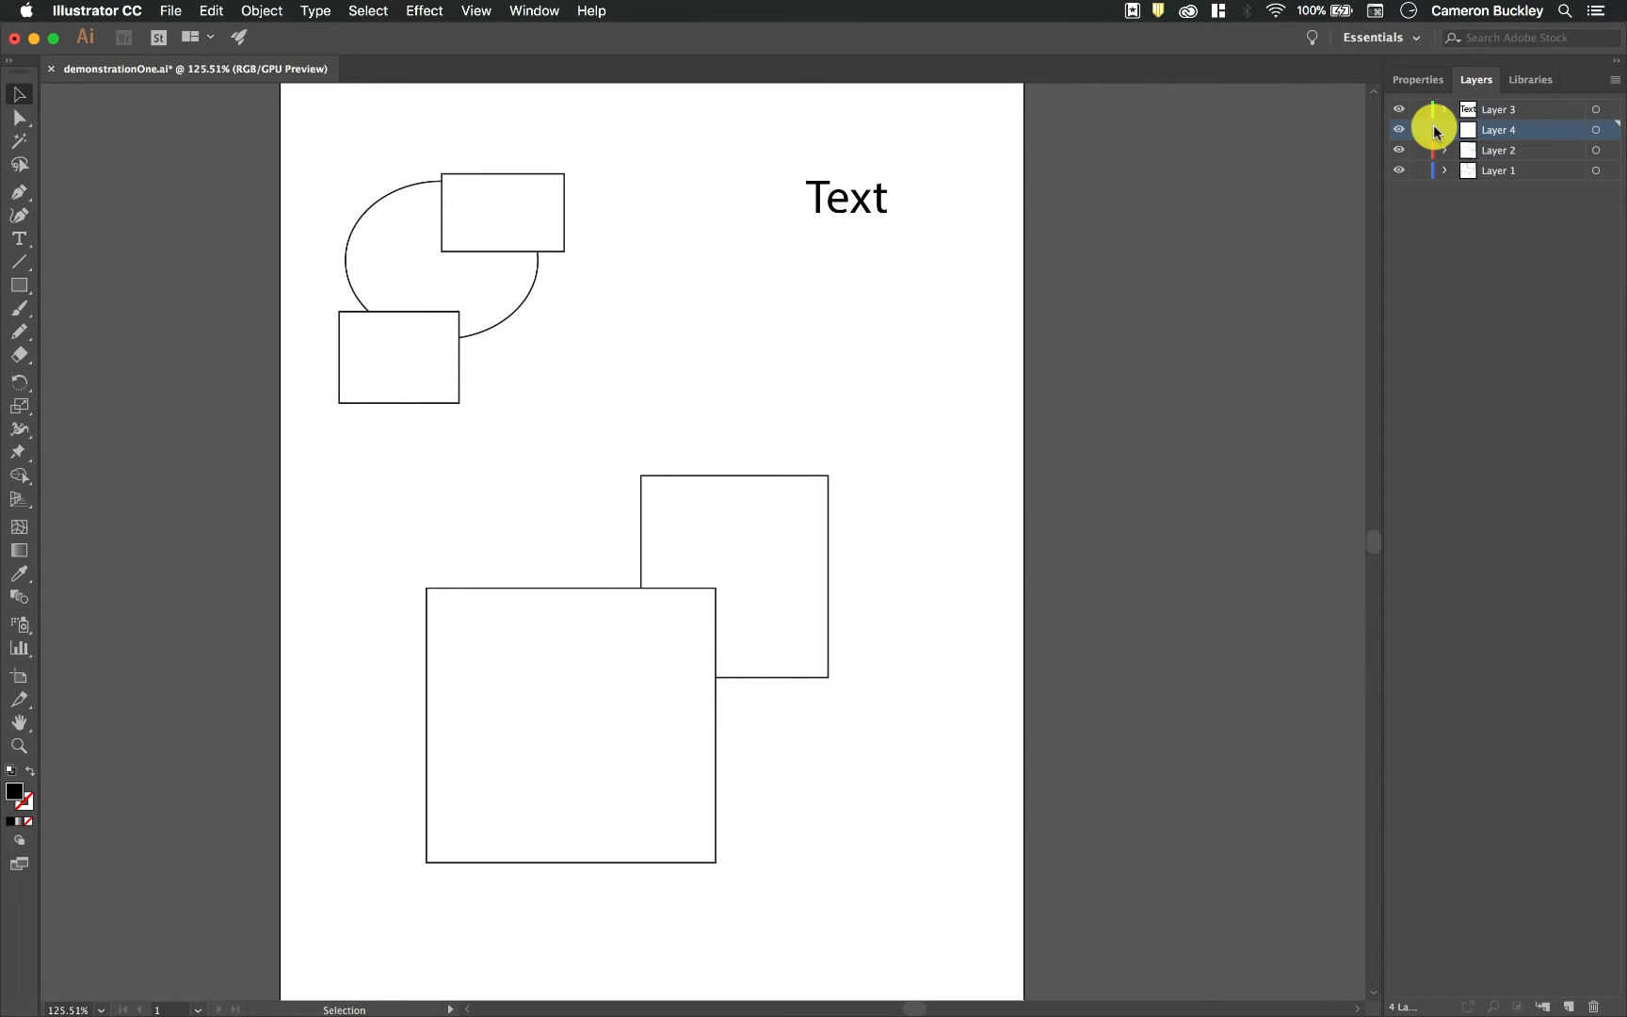
double_click(1560, 137)
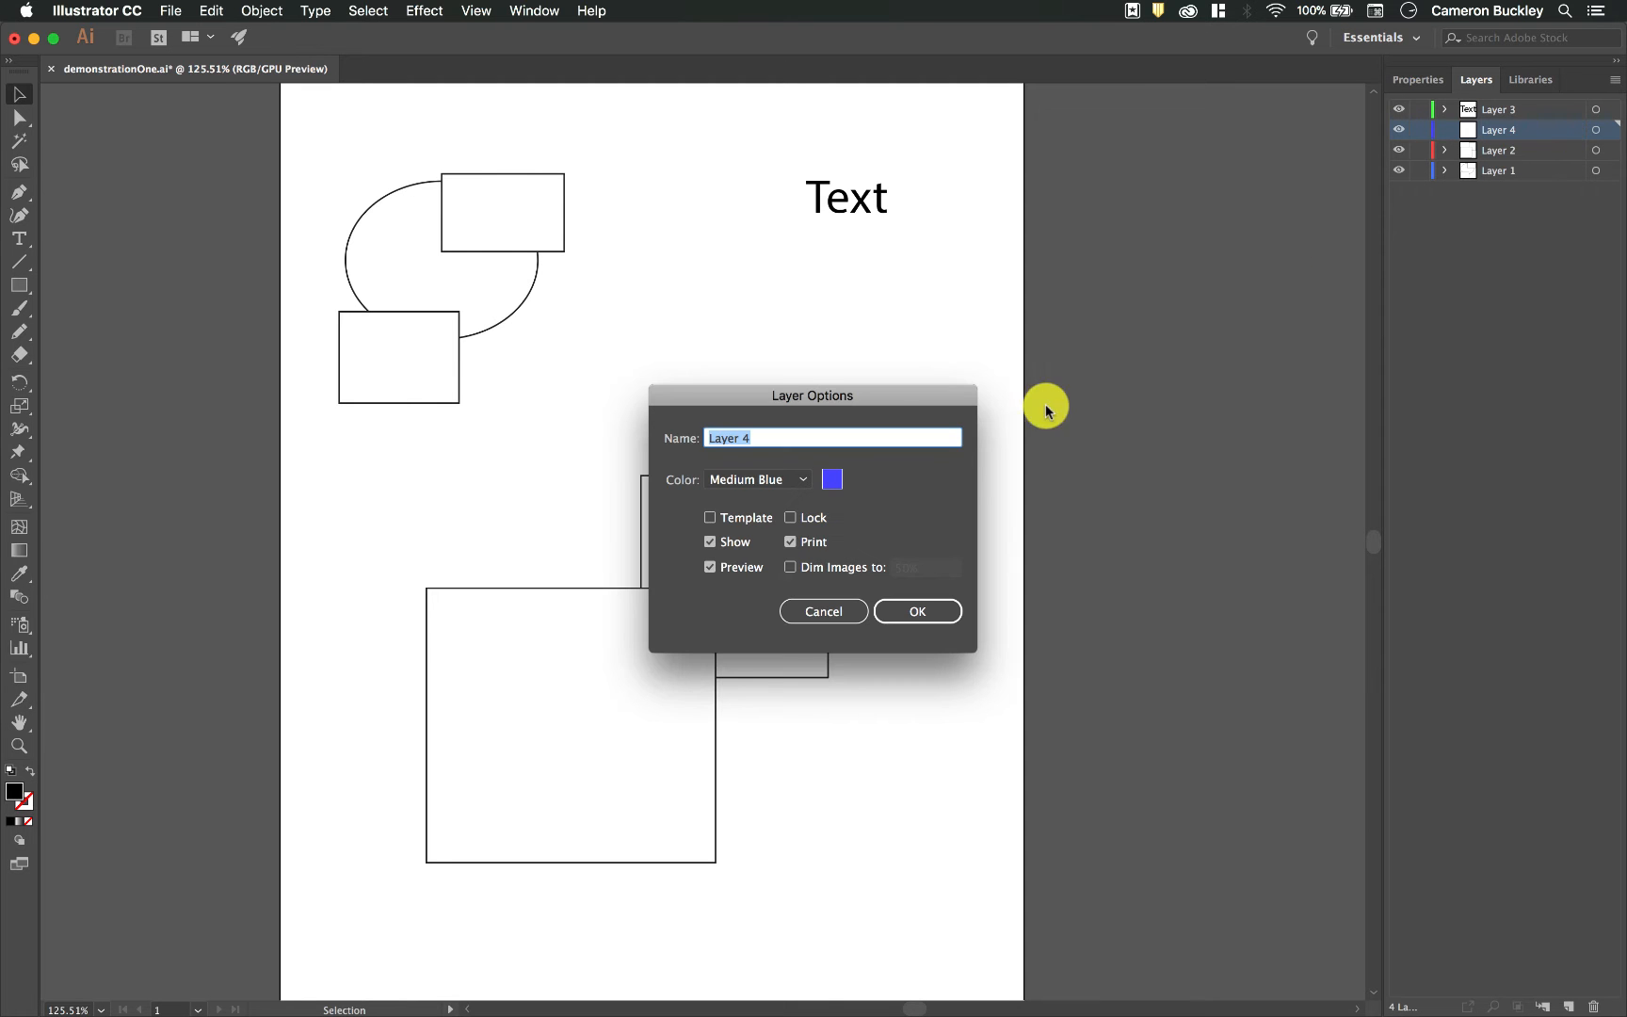
click(786, 481)
click(766, 836)
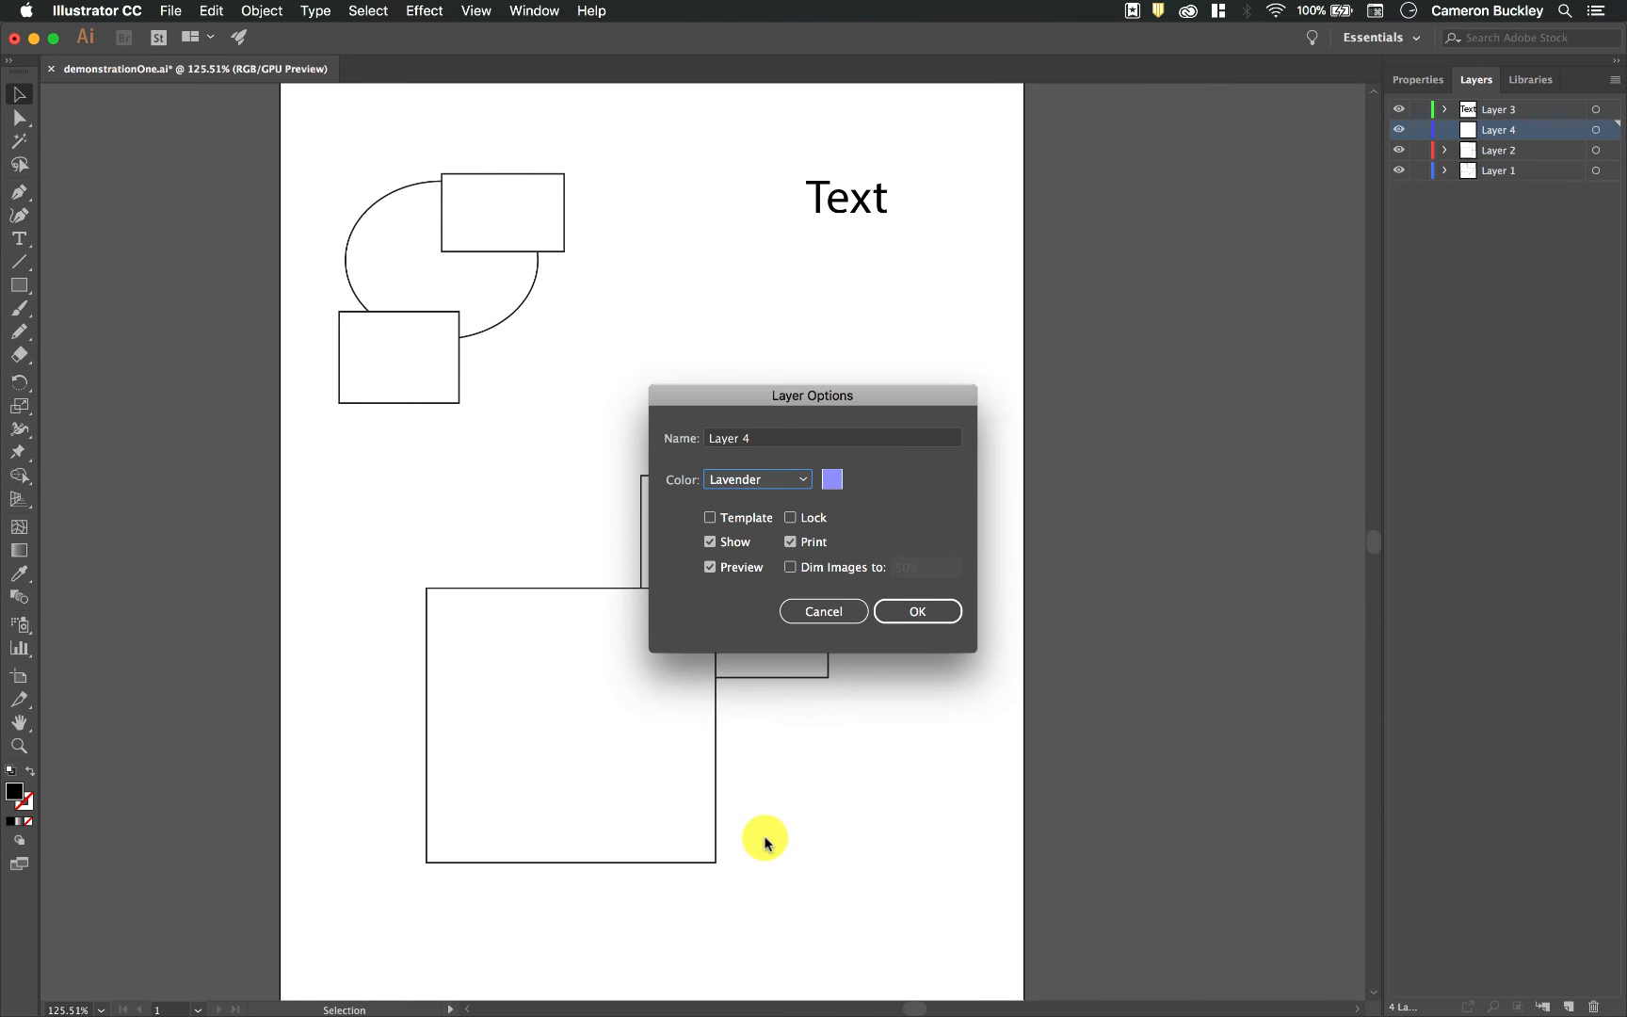
click(807, 609)
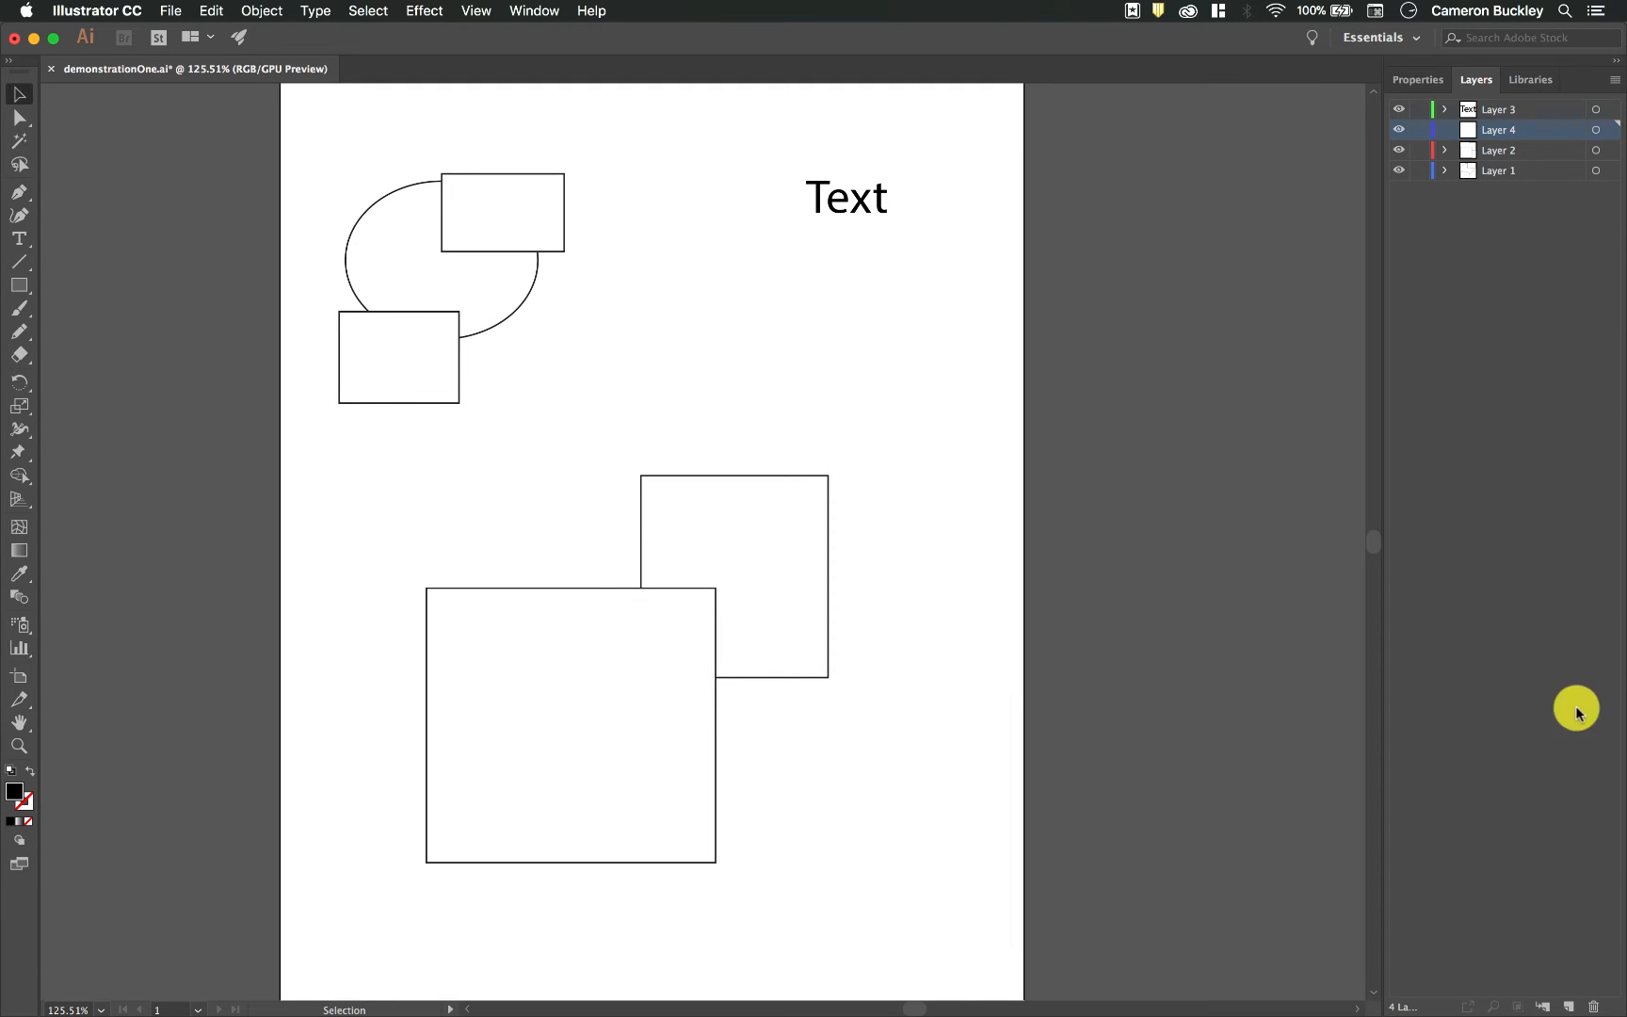
click(1591, 1007)
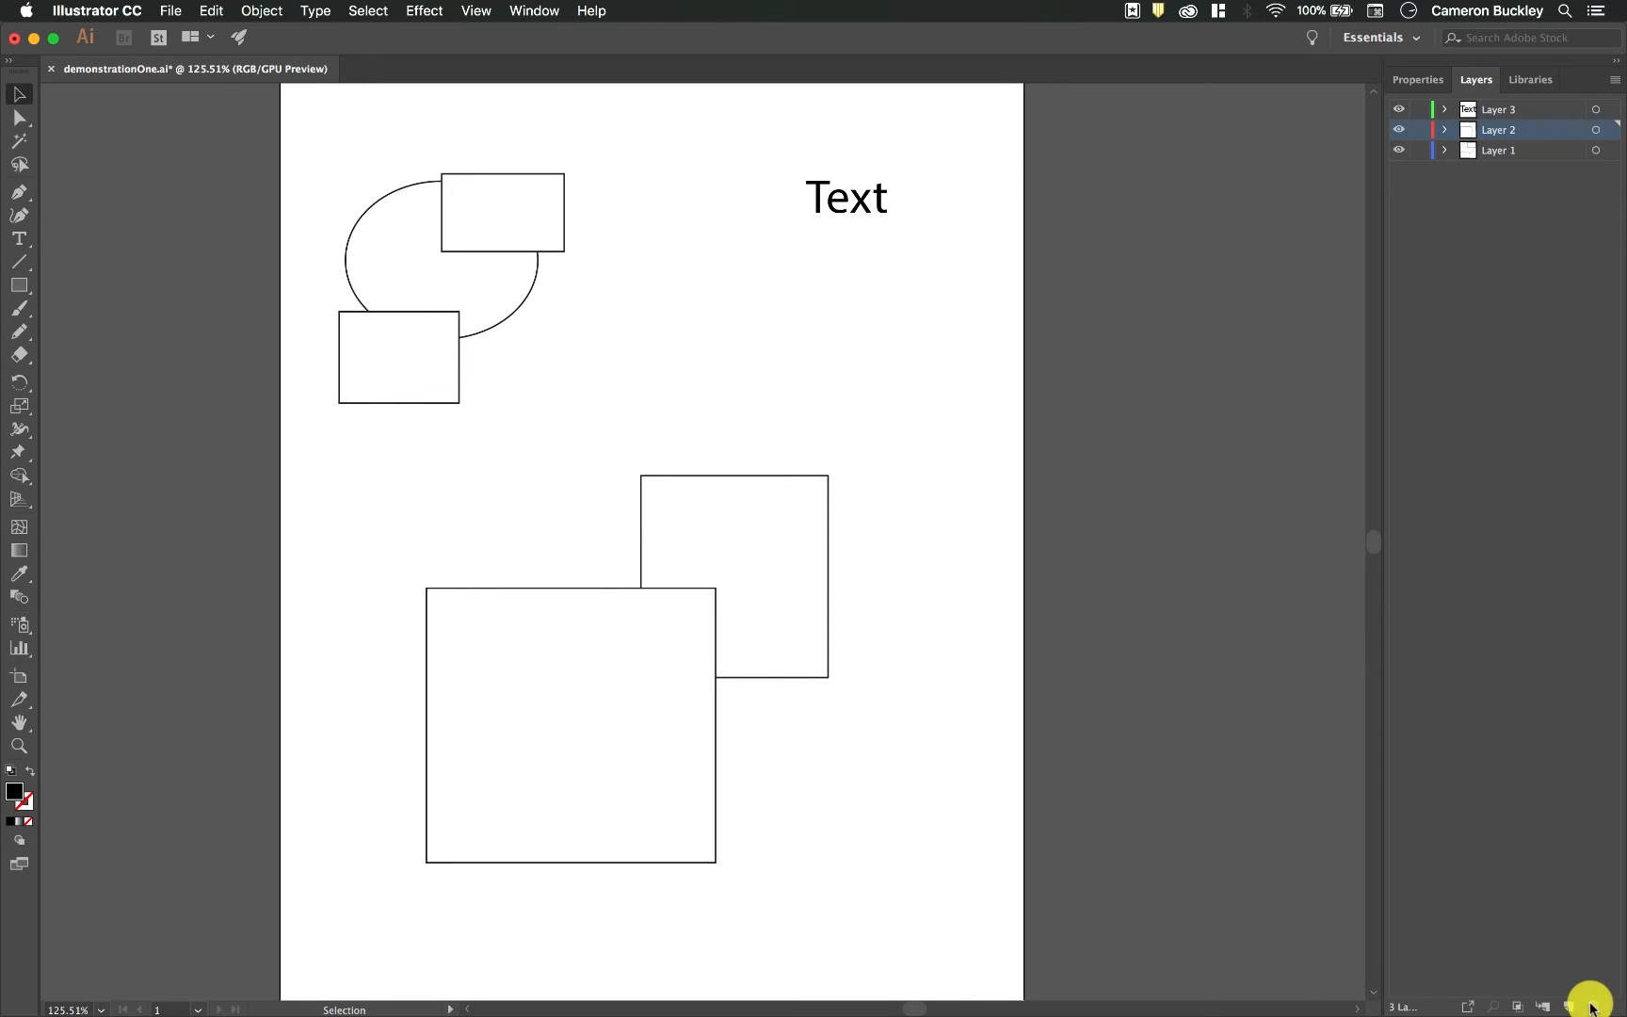
Select the text, the large rectangles and the small shapes individually to examine which layer each belongs to.
click(864, 193)
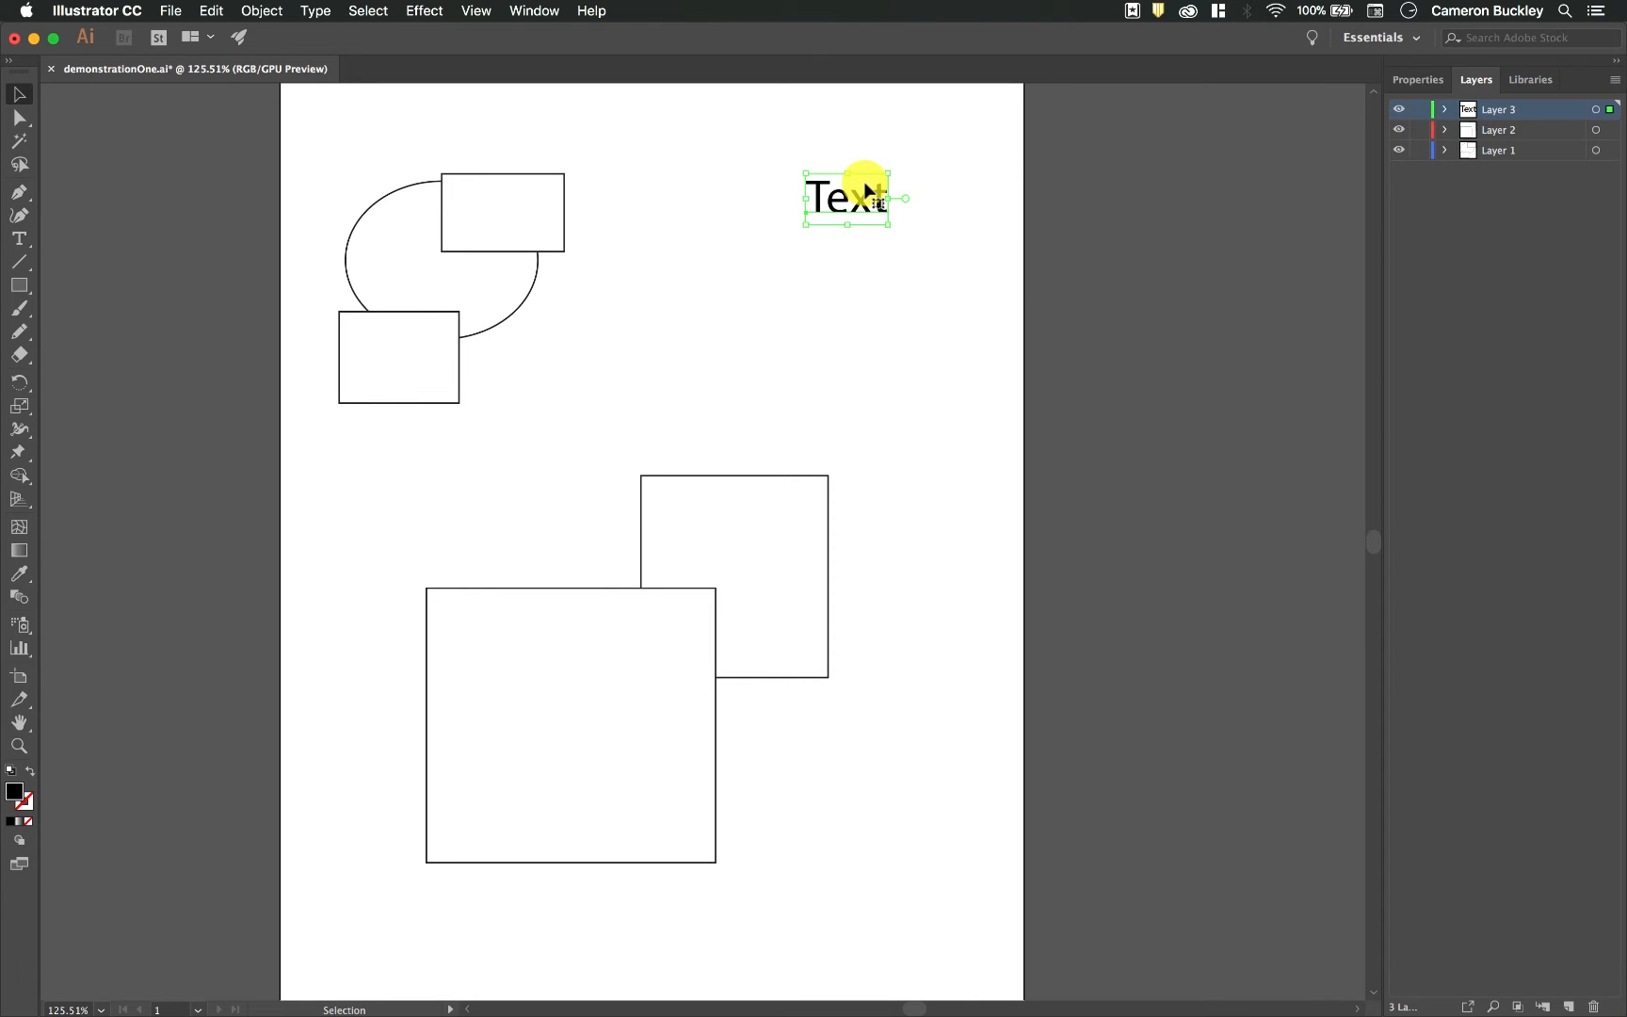
click(755, 612)
click(583, 696)
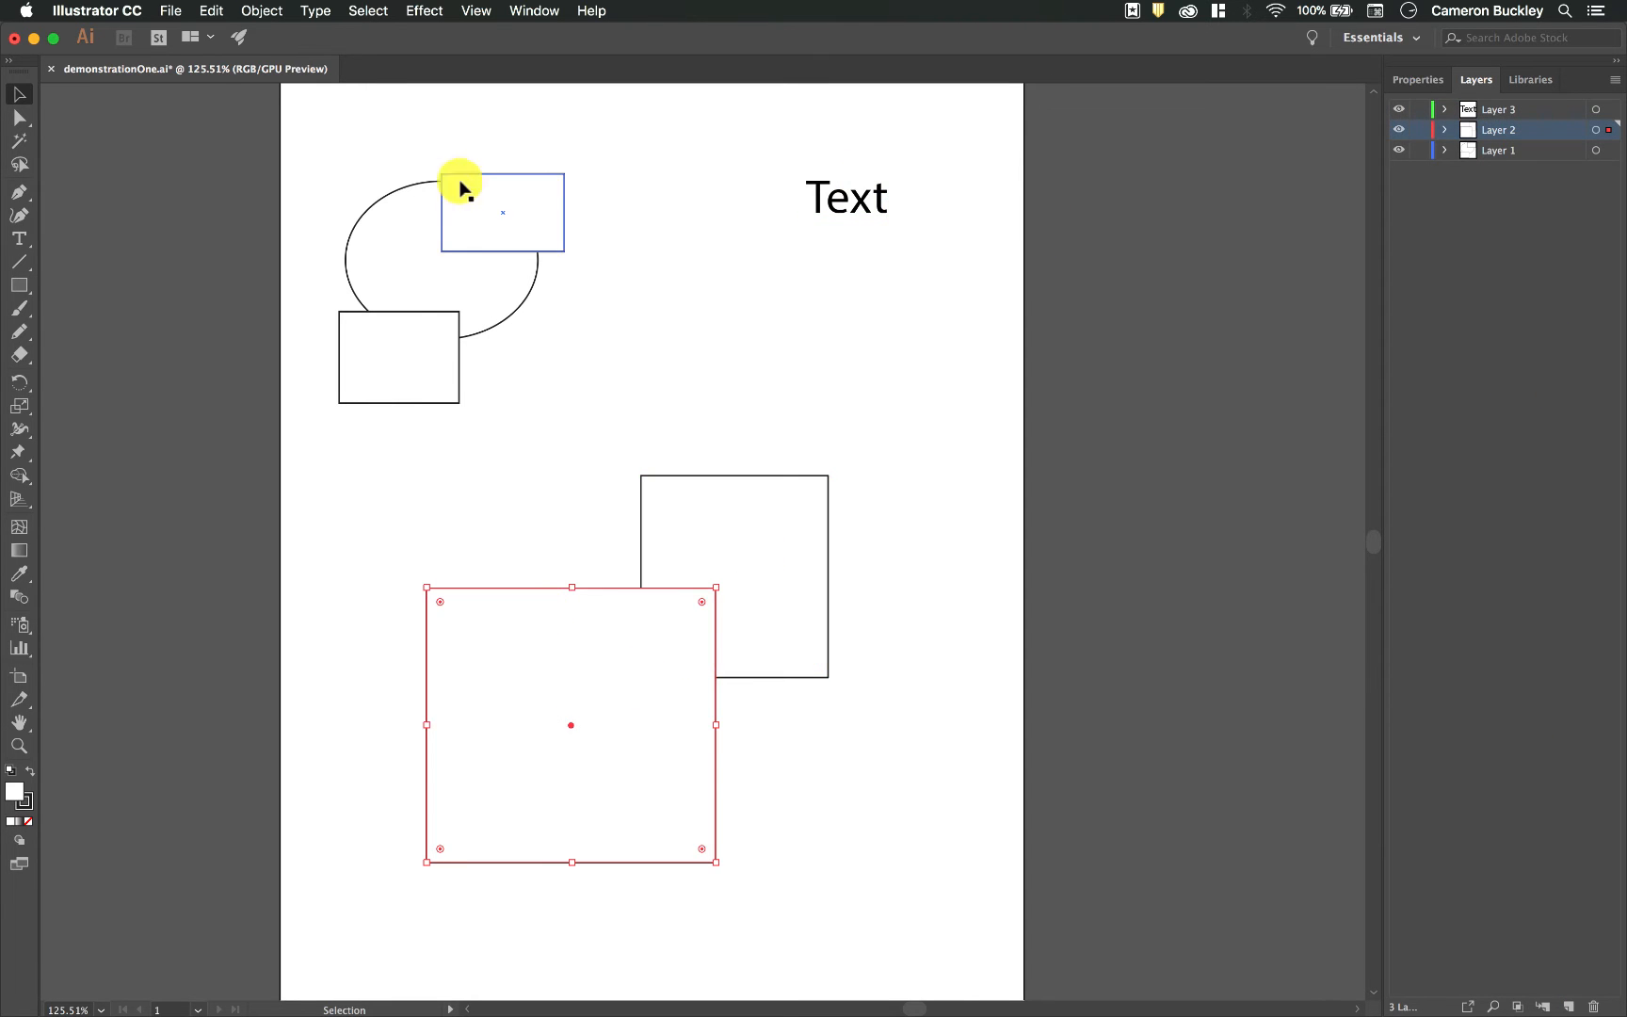
click(393, 297)
click(399, 374)
click(542, 202)
click(534, 312)
click(525, 304)
click(775, 506)
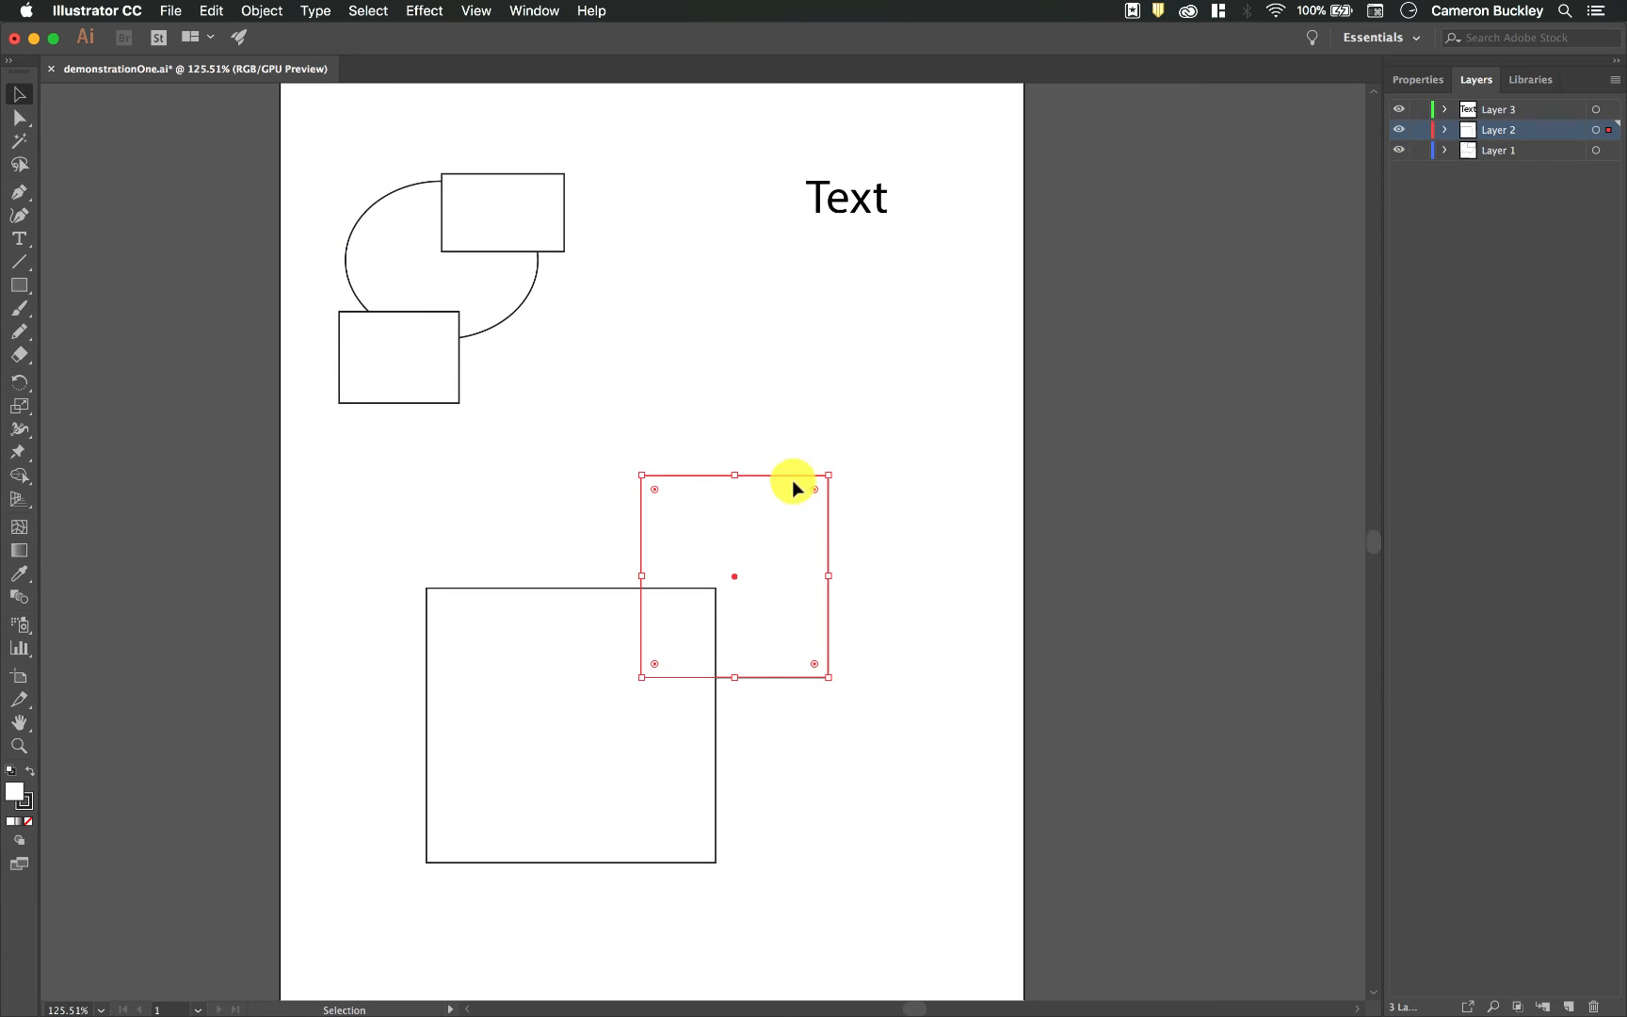
click(577, 603)
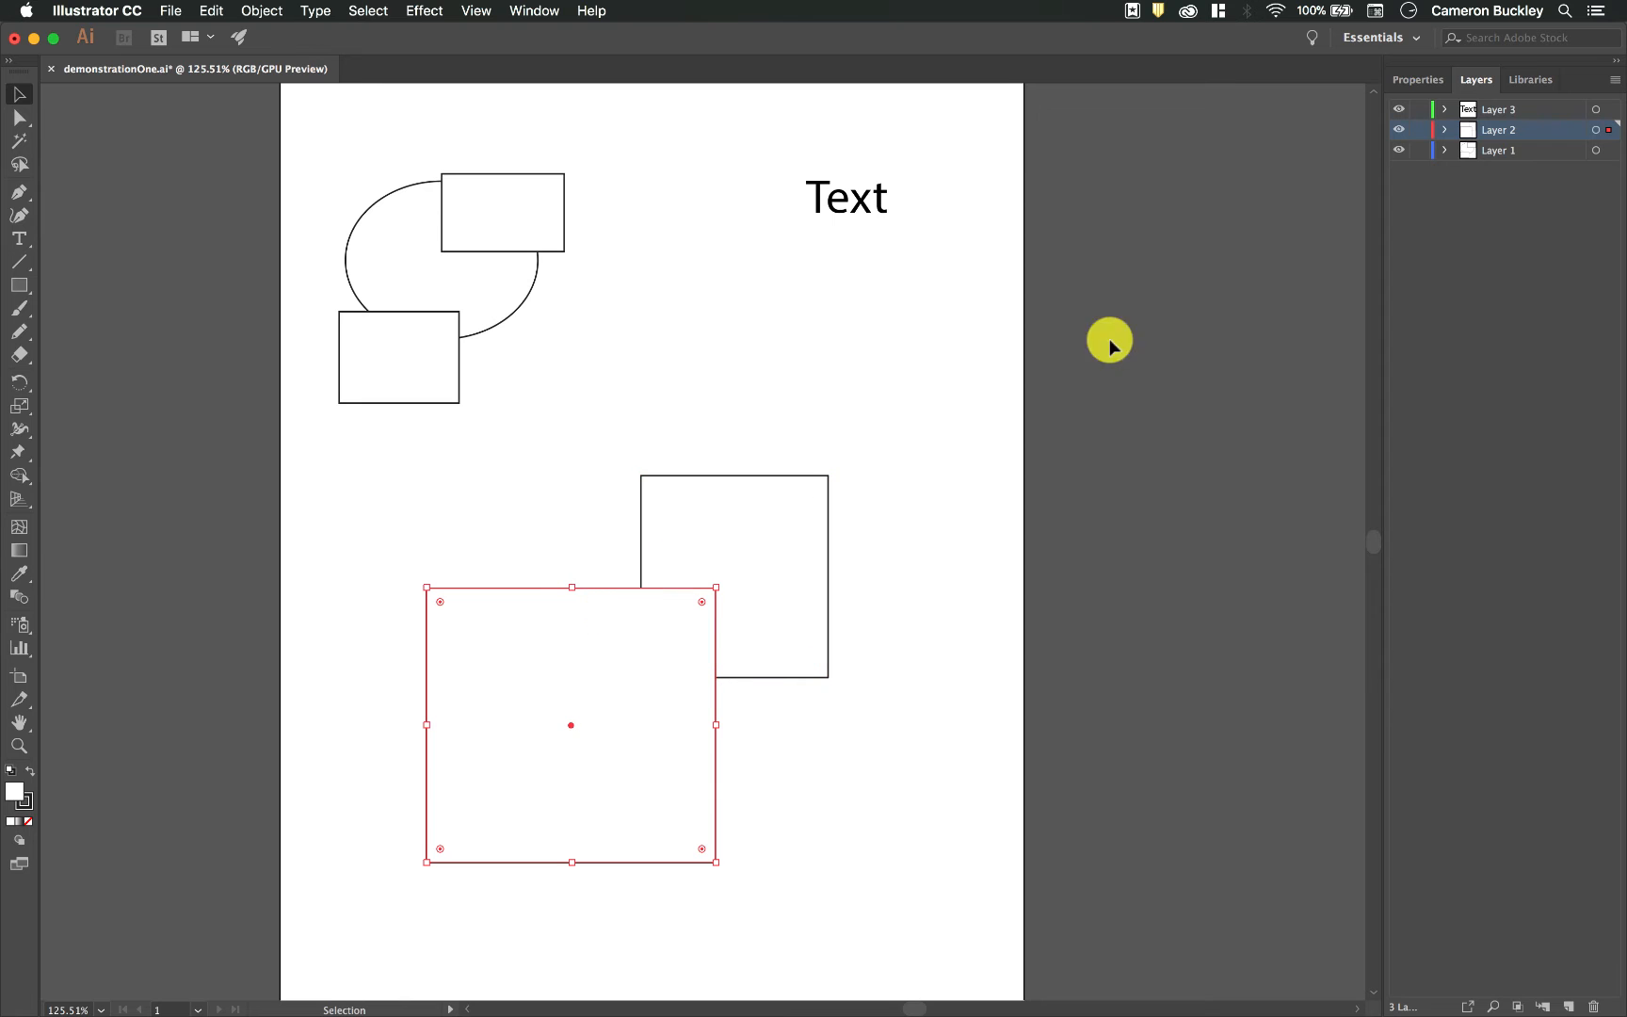
Select all of Layer 3's artwork and move the text on the artboard, undoing the last move.
click(1597, 111)
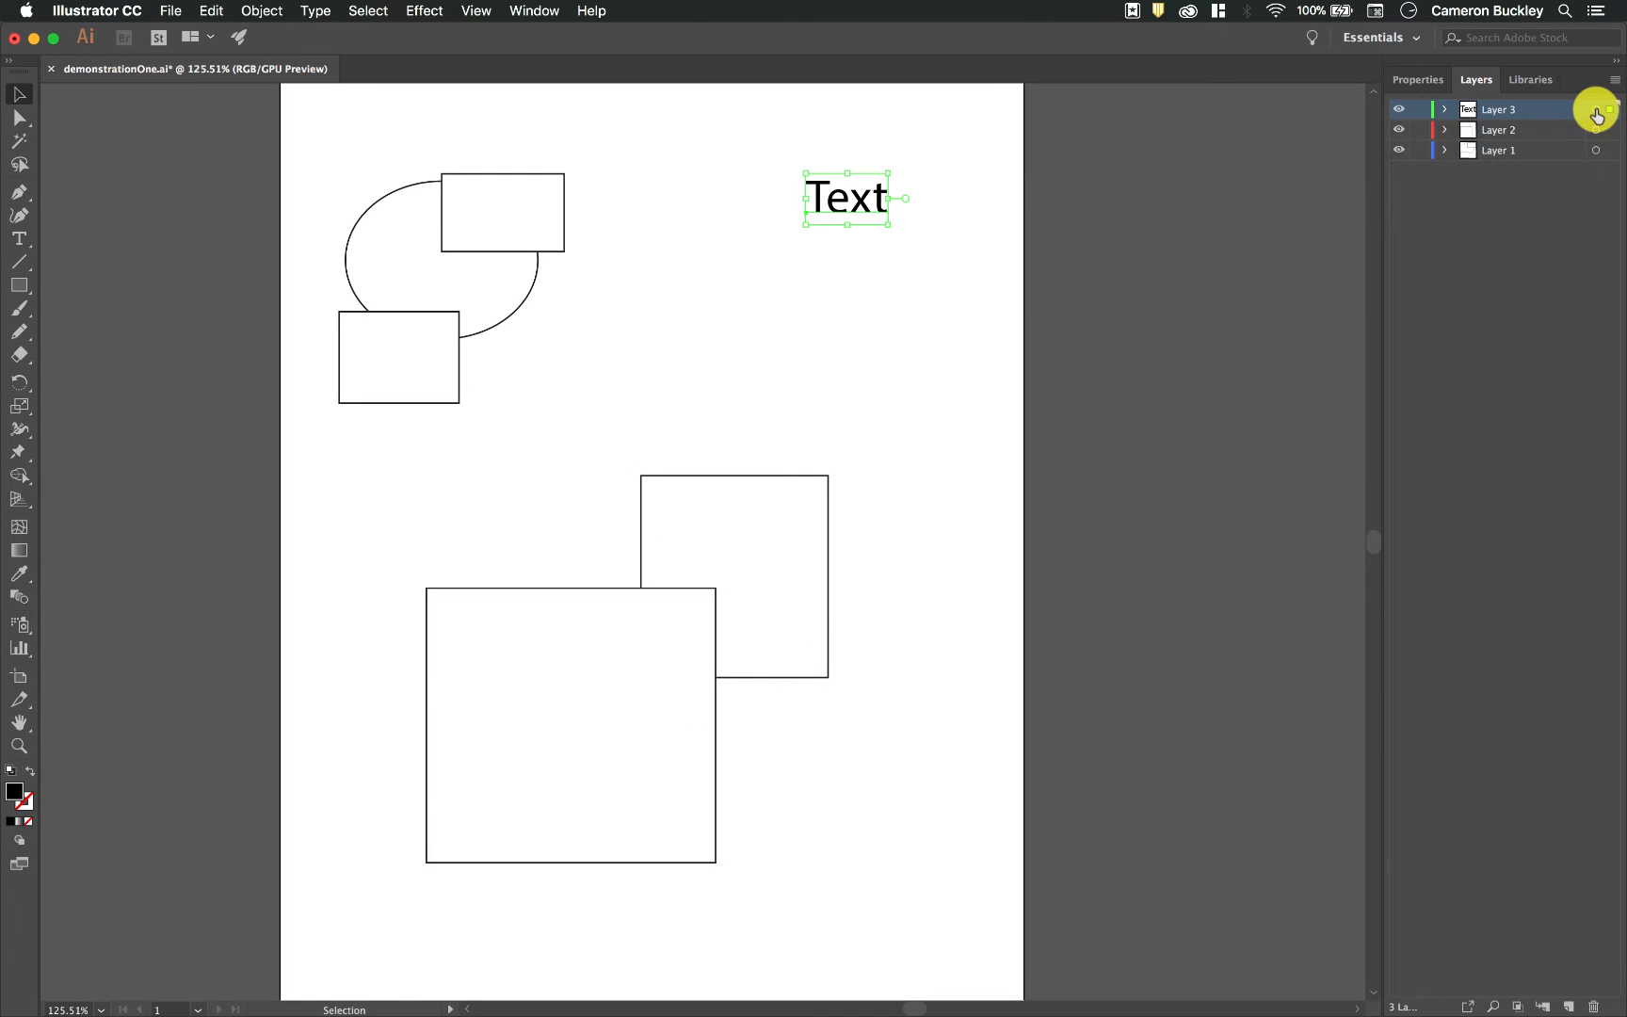
drag(825, 192, 711, 292)
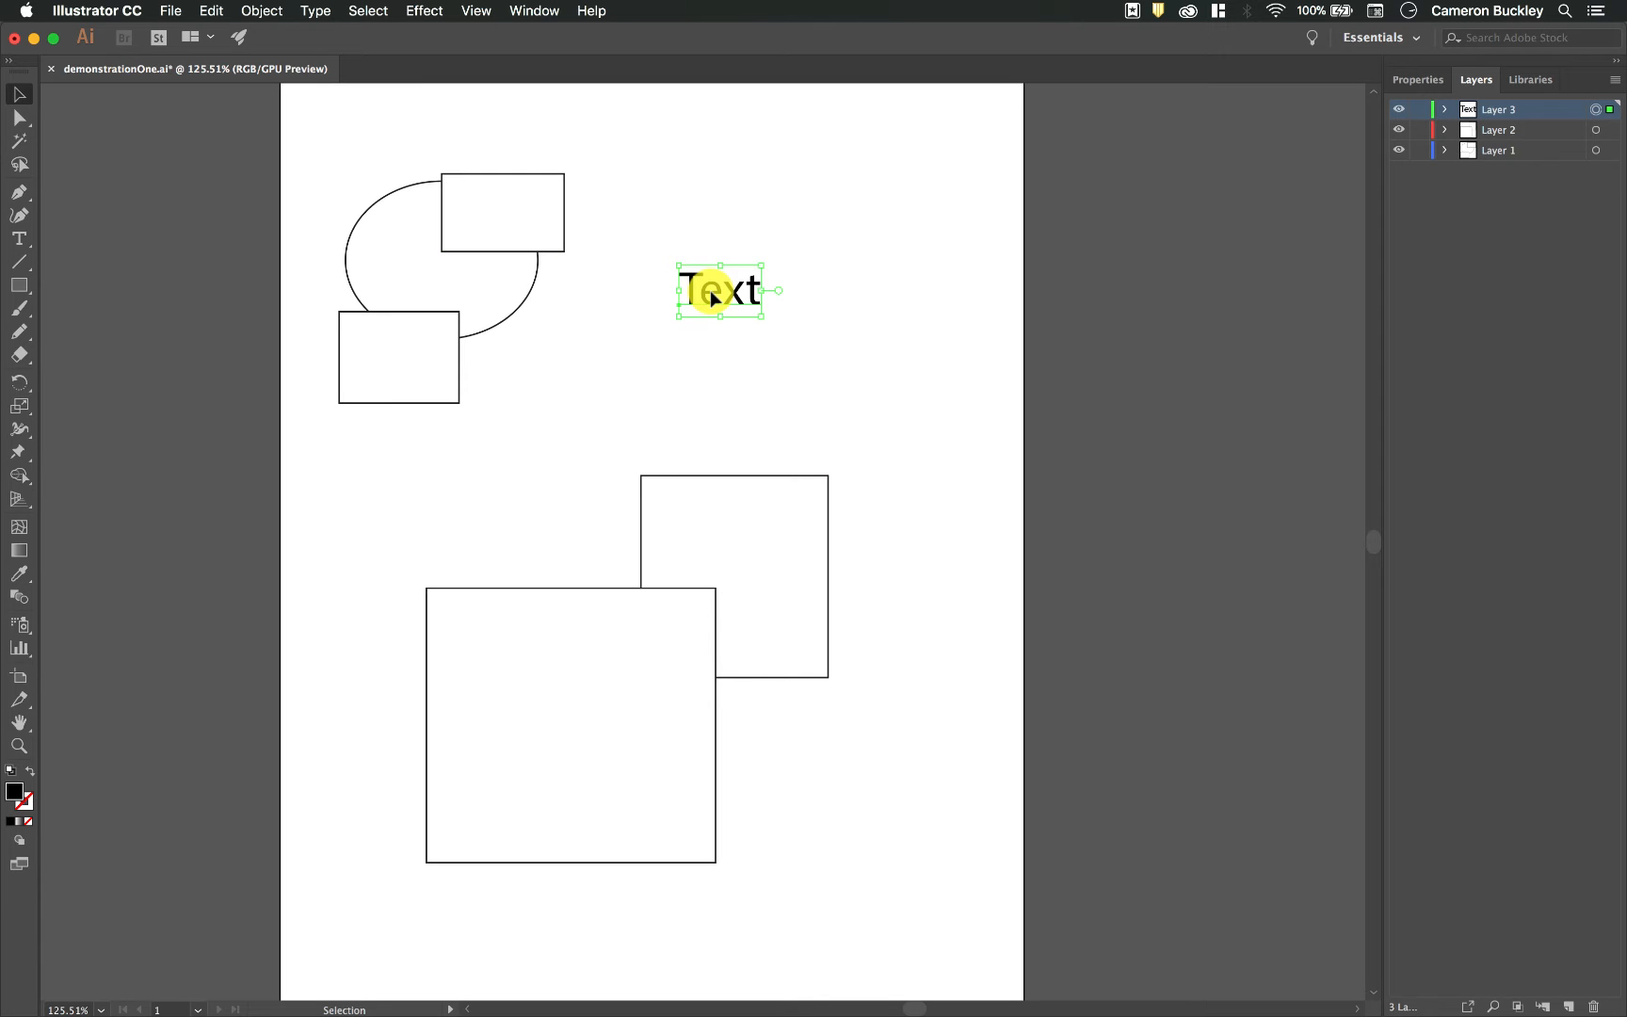
key(super+z)
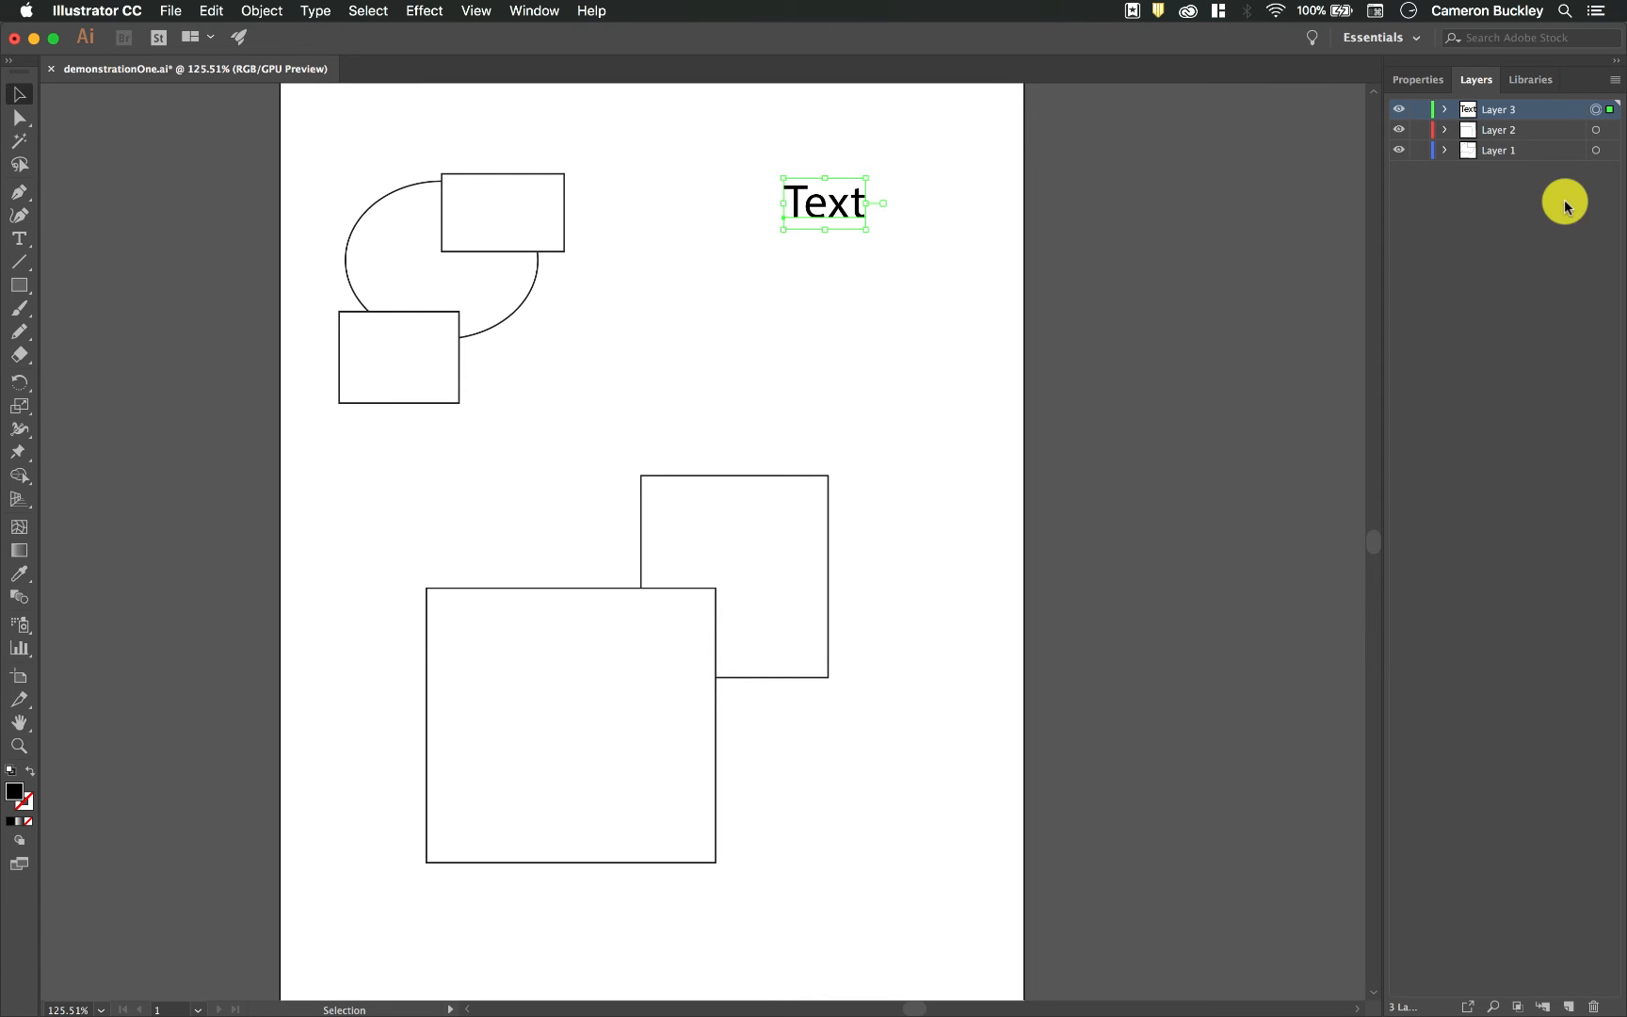
Select all of Layer 1's artwork and move the ellipse with its two rectangles to the right.
click(1599, 151)
drag(484, 223, 559, 221)
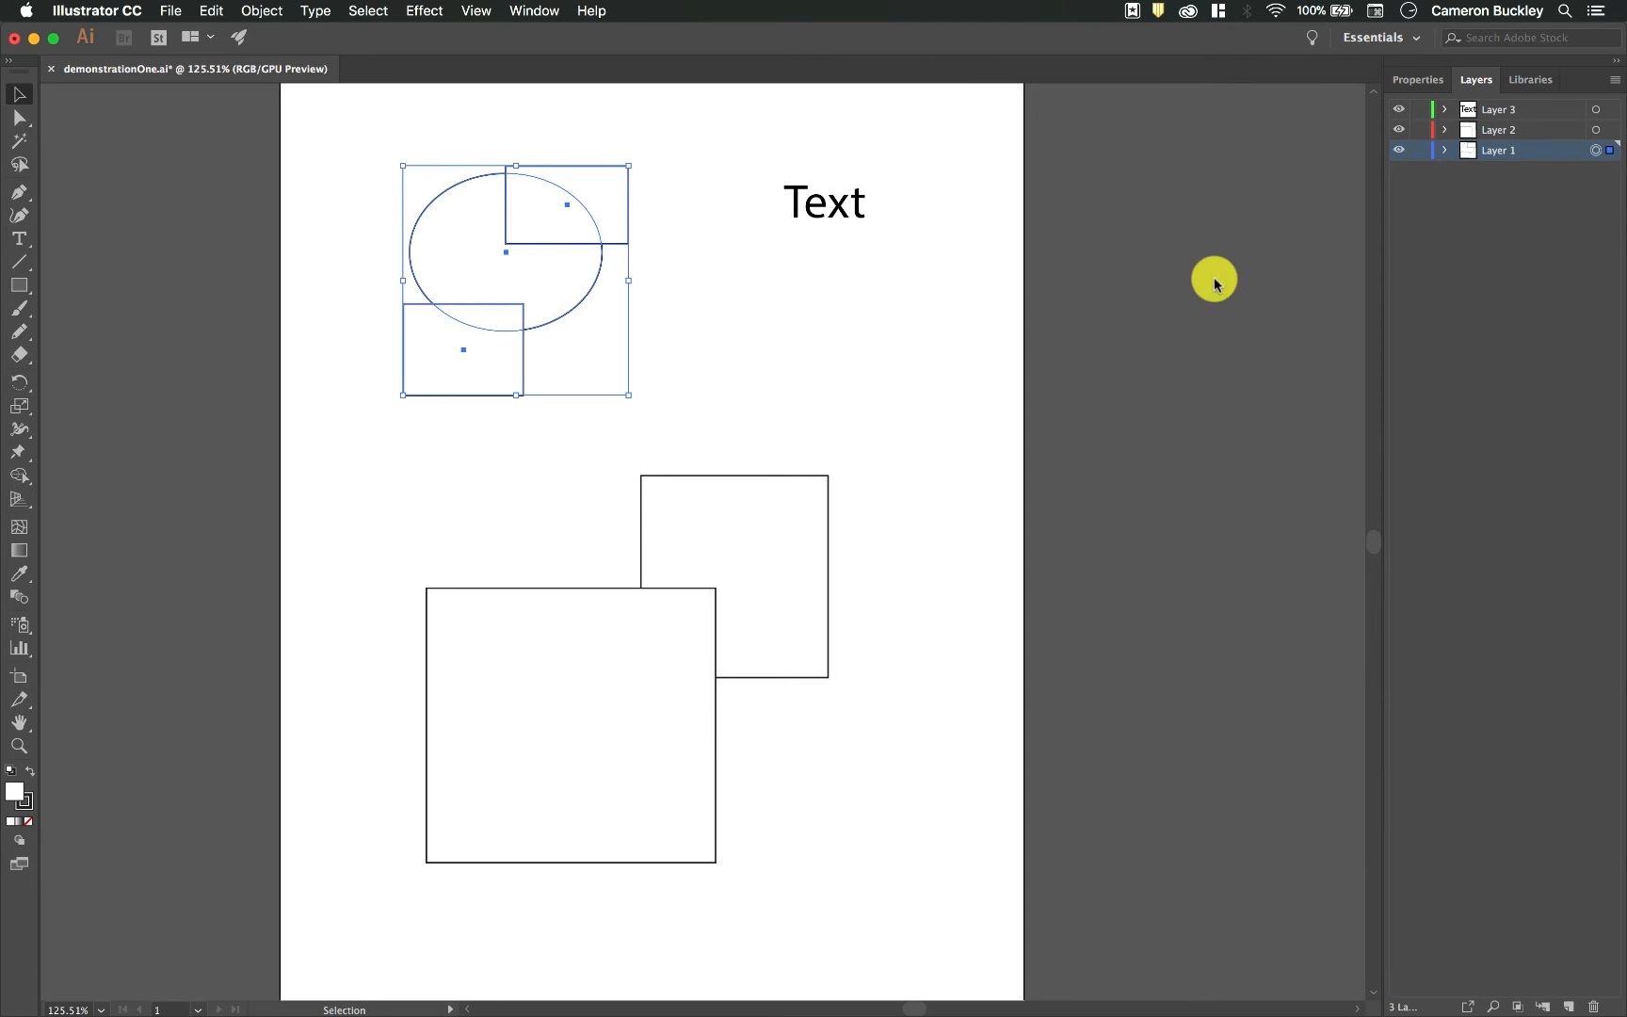
Expand Layer 1, target its objects individually, and move only the ellipse slightly down and to the right.
click(1445, 151)
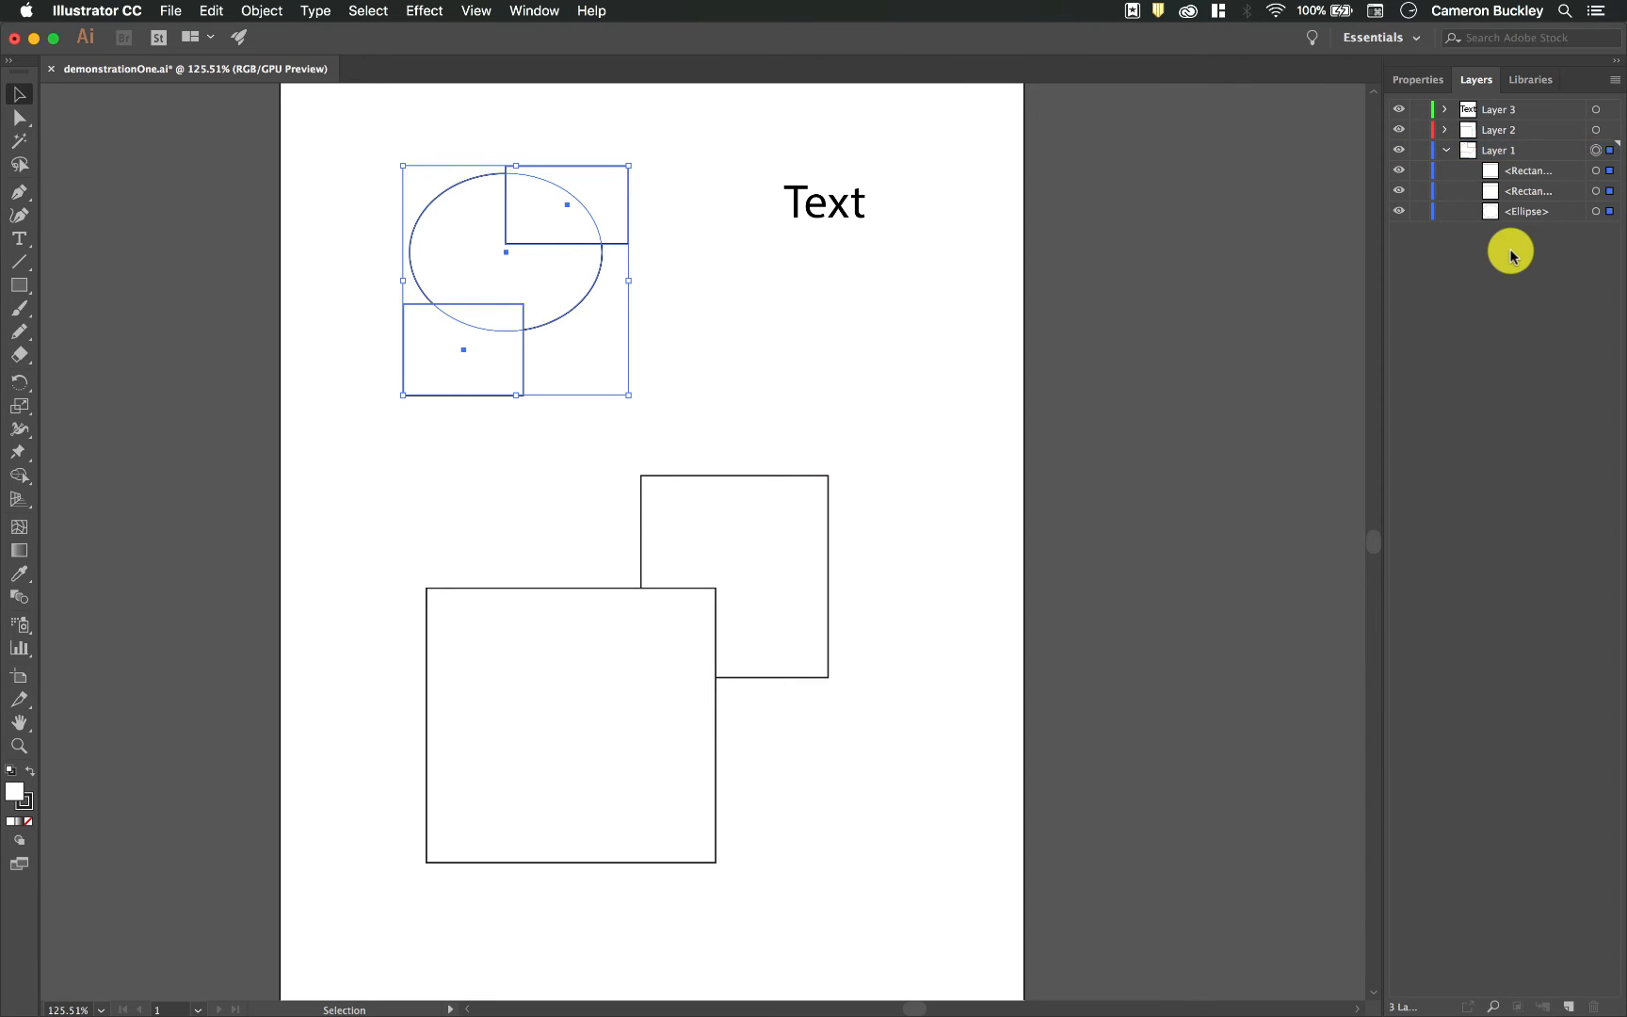
click(1595, 171)
click(1599, 191)
click(1597, 211)
mouse_move(590, 287)
mouse_down()
mouse_move(708, 335)
mouse_move(587, 311)
mouse_up()
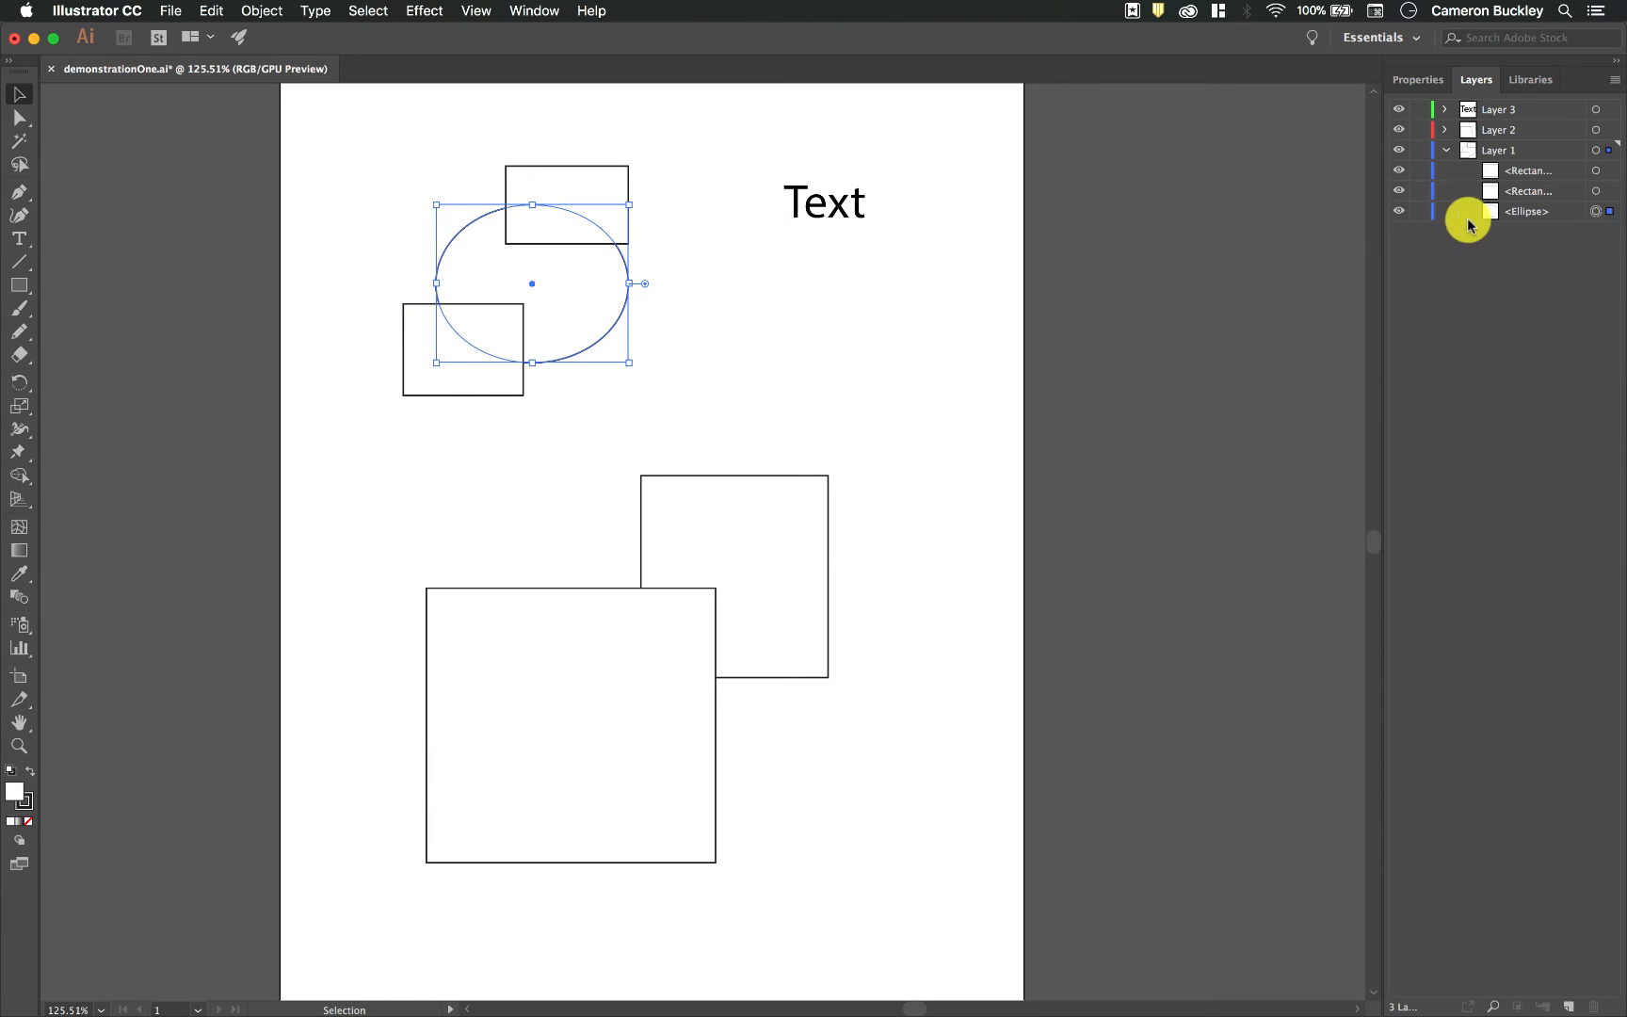
Rename Layer 1 as "shapes".
click(1505, 148)
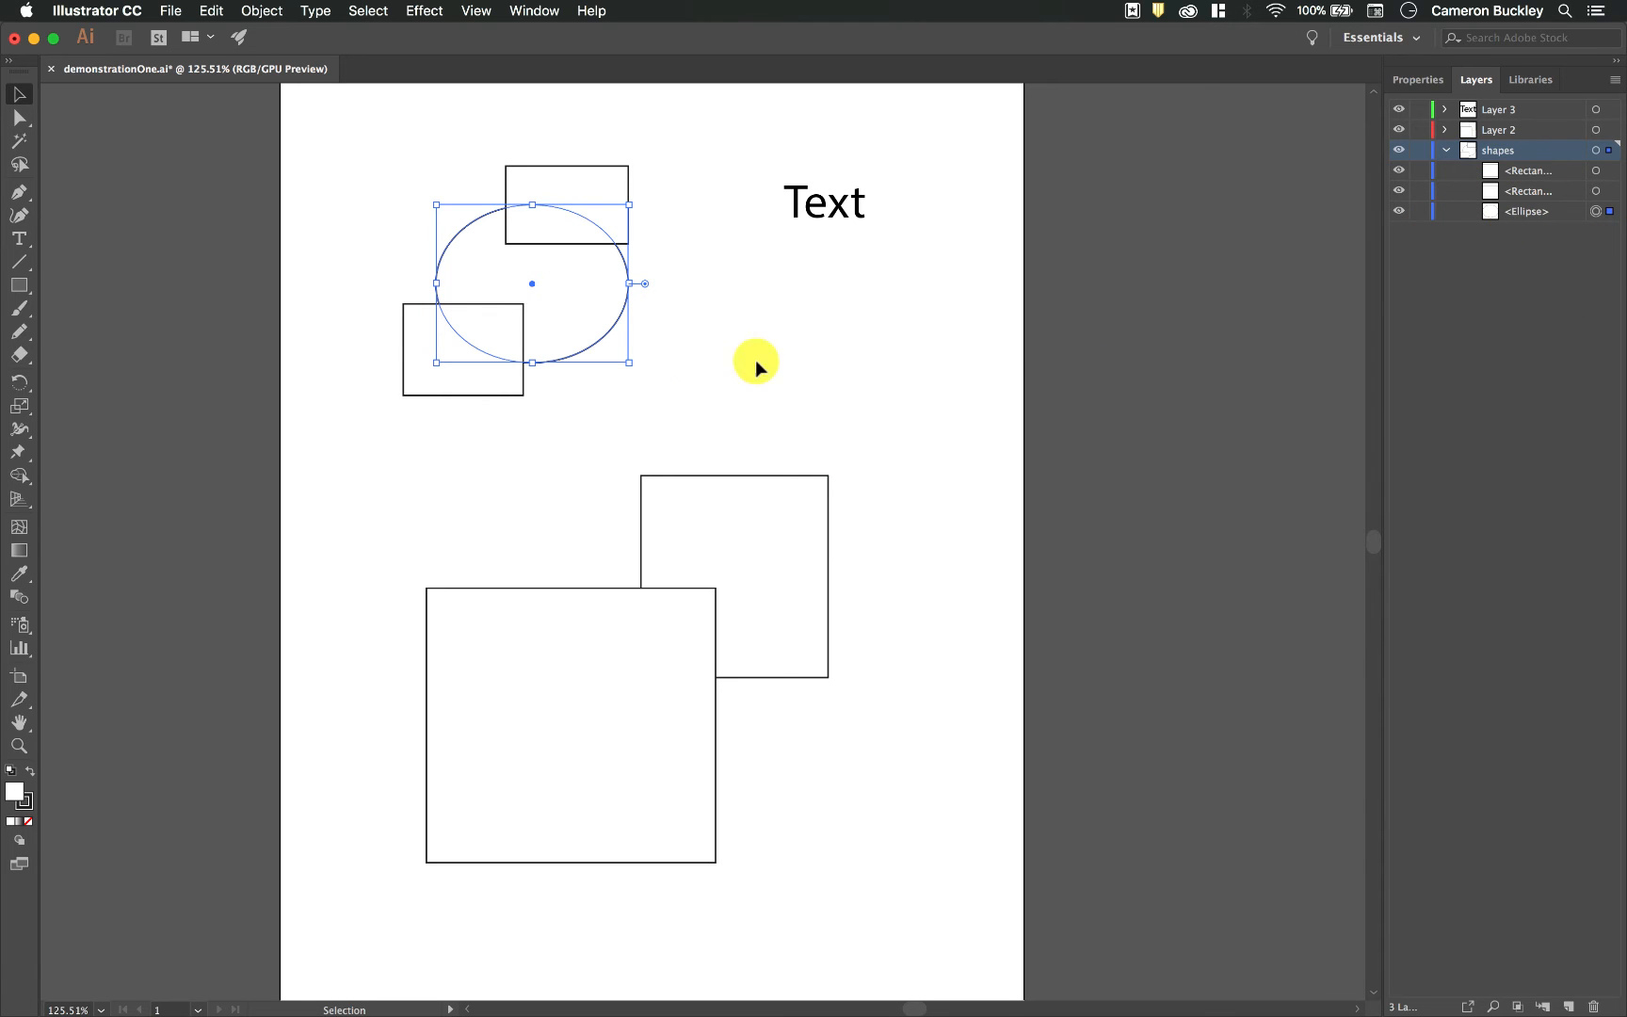
Move Layer 2's smaller rectangle over the ellipse and reorder Layer 2 below the shapes layer.
click(1527, 127)
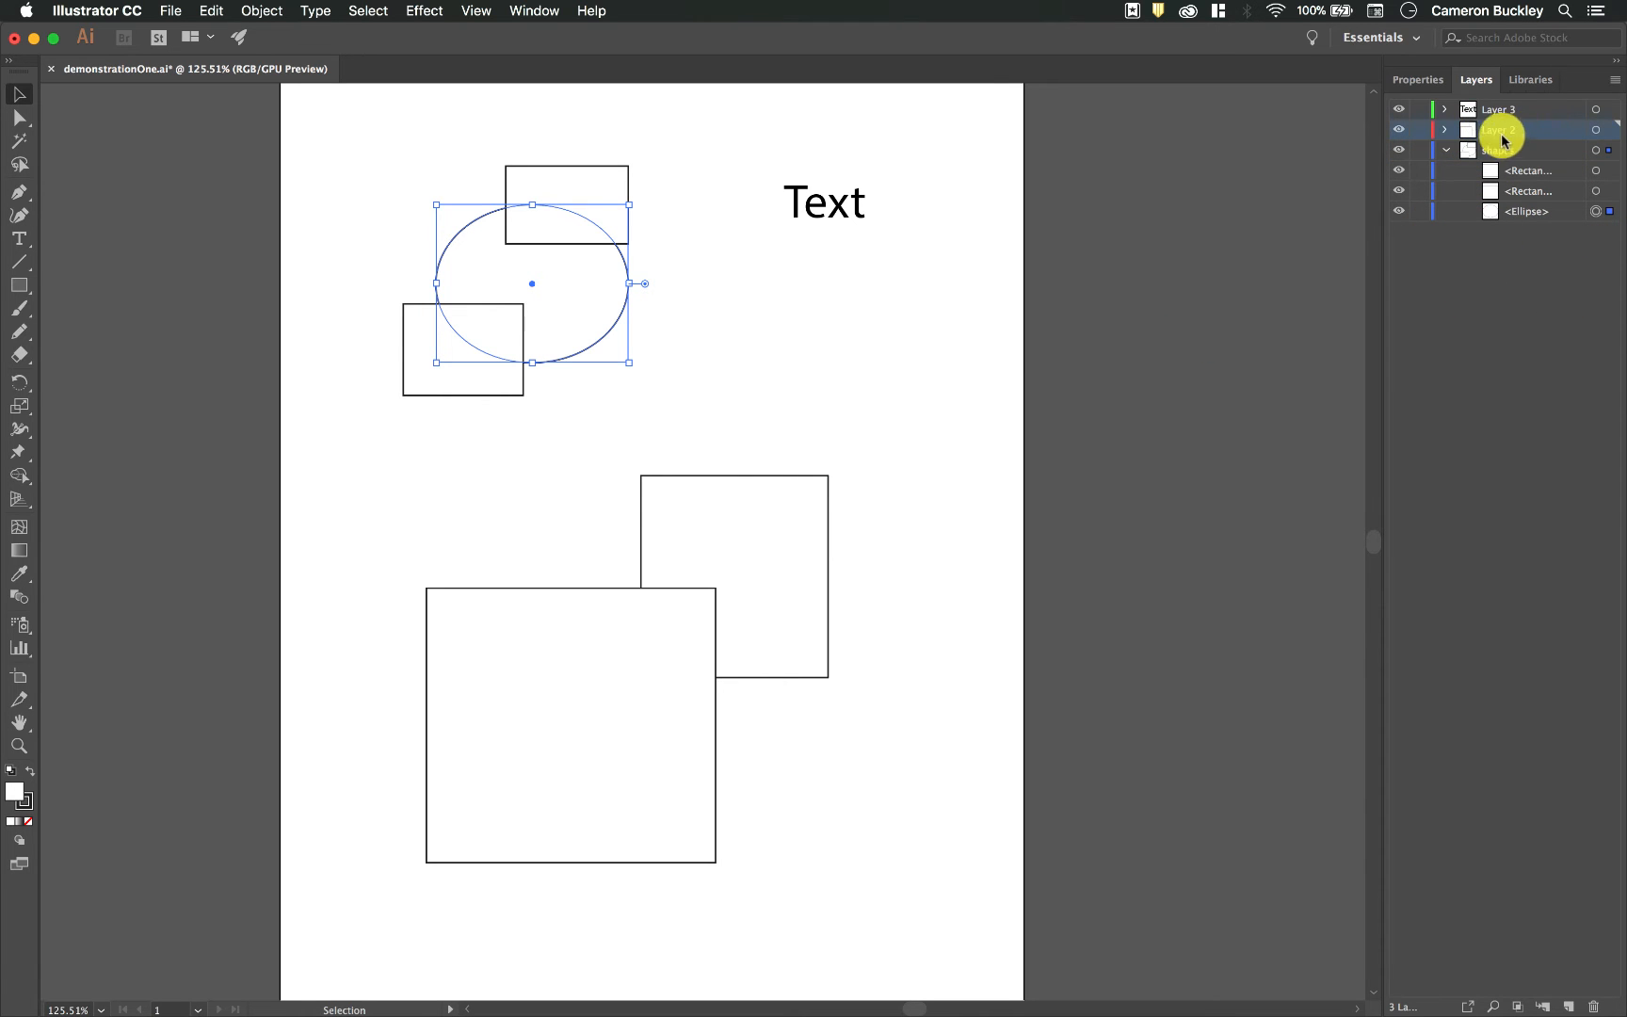
drag(690, 544, 573, 263)
click(1495, 153)
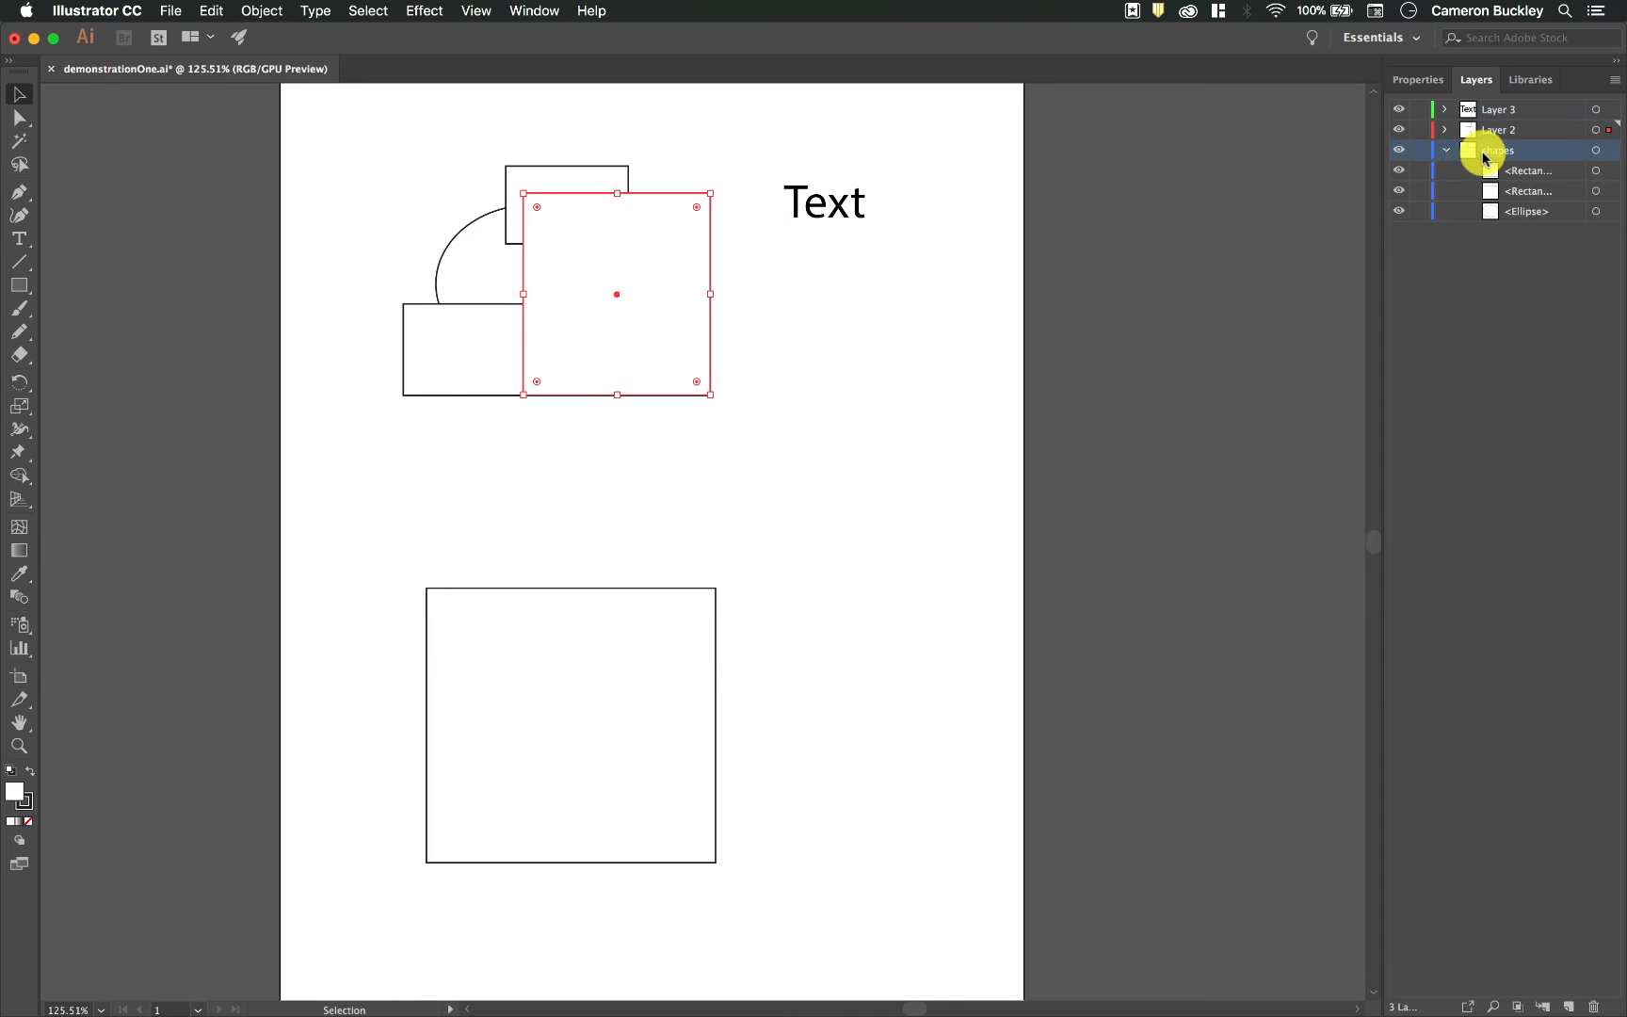
drag(1494, 130, 1517, 297)
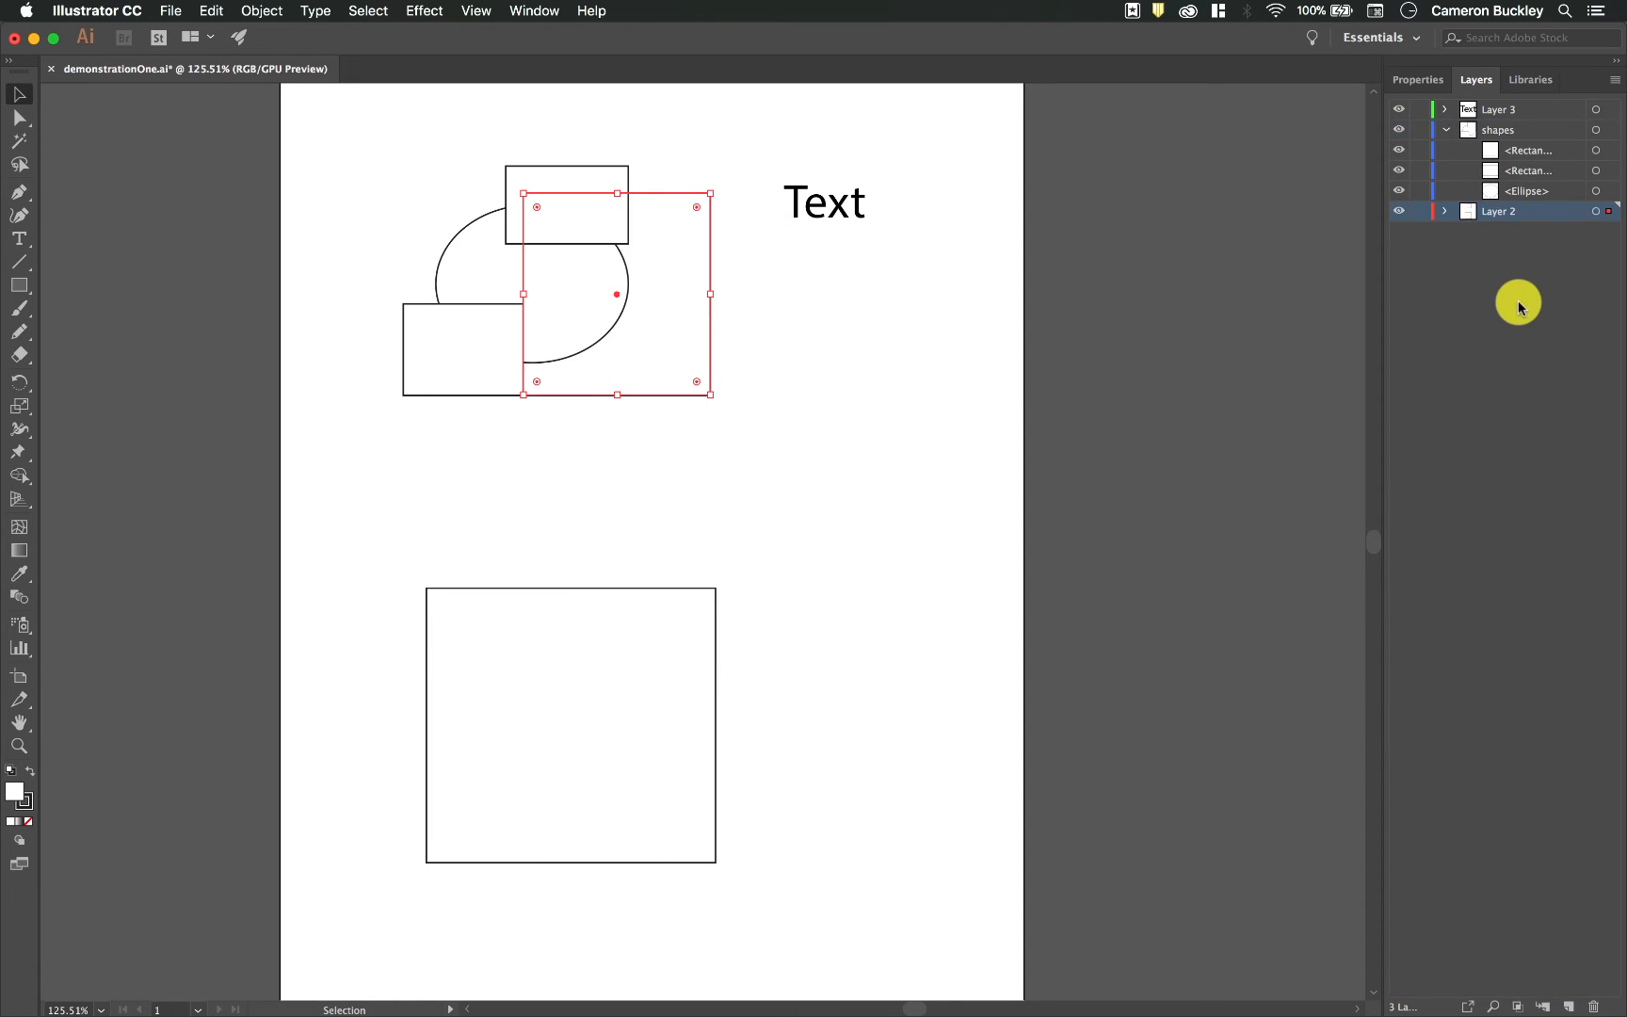
Move Layer 2's smaller rectangle back down behind the upper-right corner of the large rectangle and deselect it.
click(1423, 78)
drag(662, 343, 761, 645)
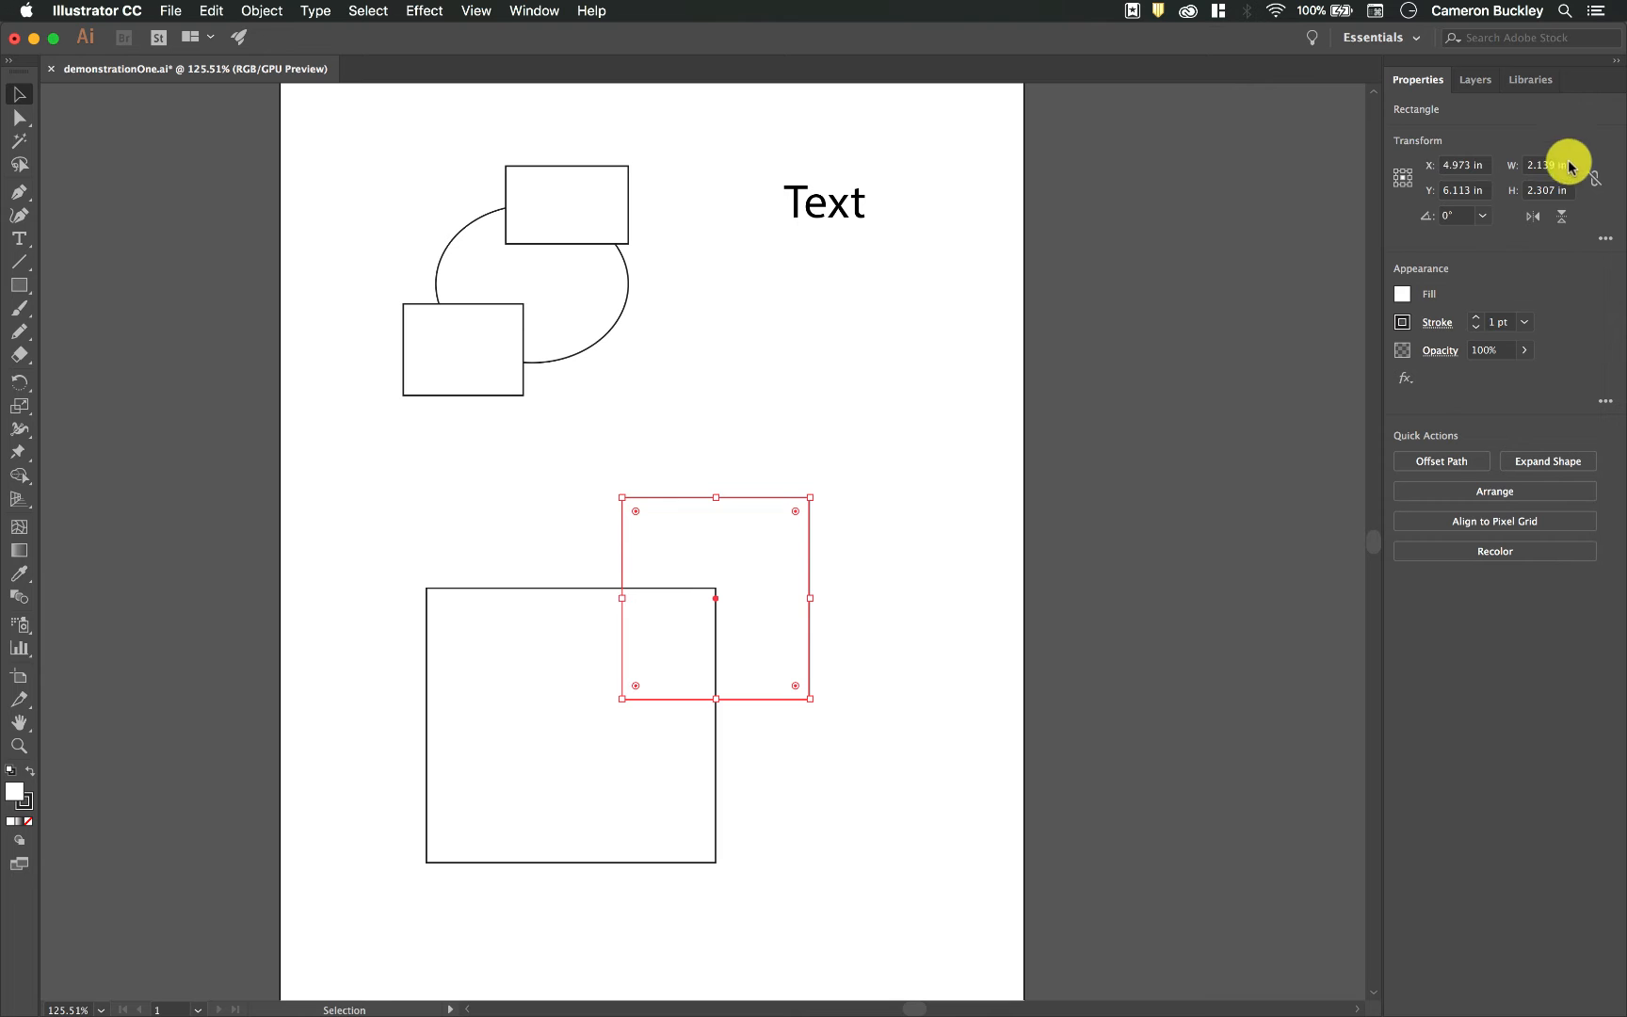
click(1184, 364)
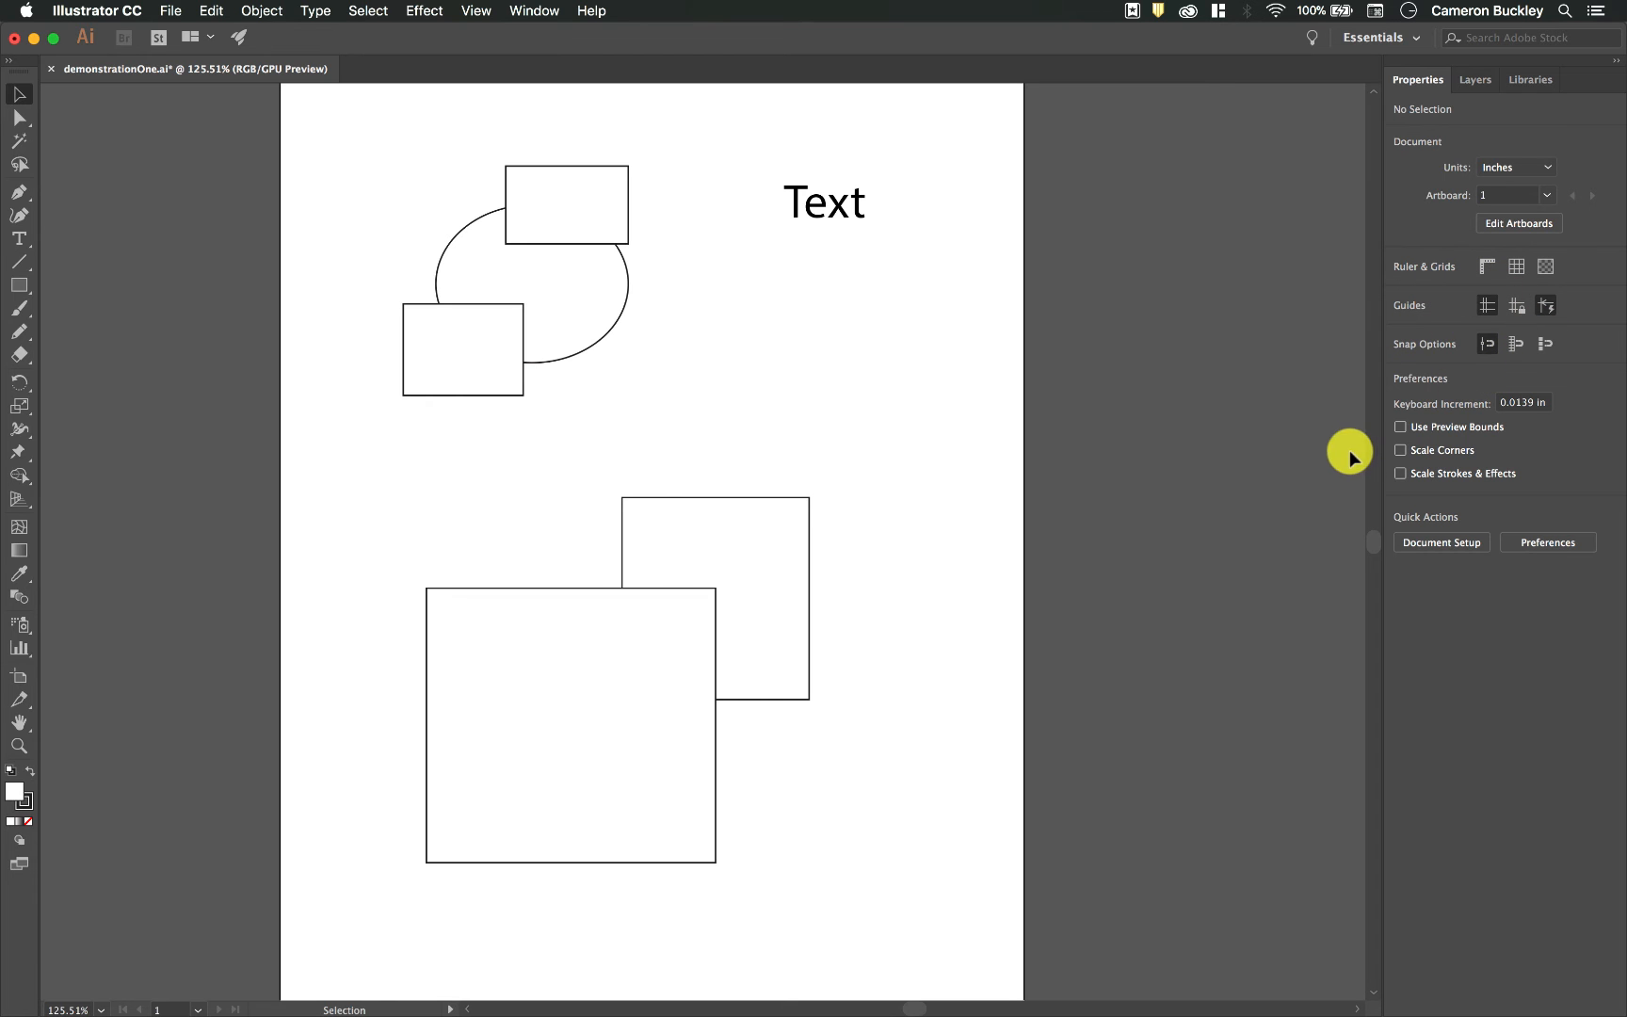
Select Layer 2's smaller rectangle and examine its additional transform options and its full stroke, fill and opacity appearance attributes.
click(797, 506)
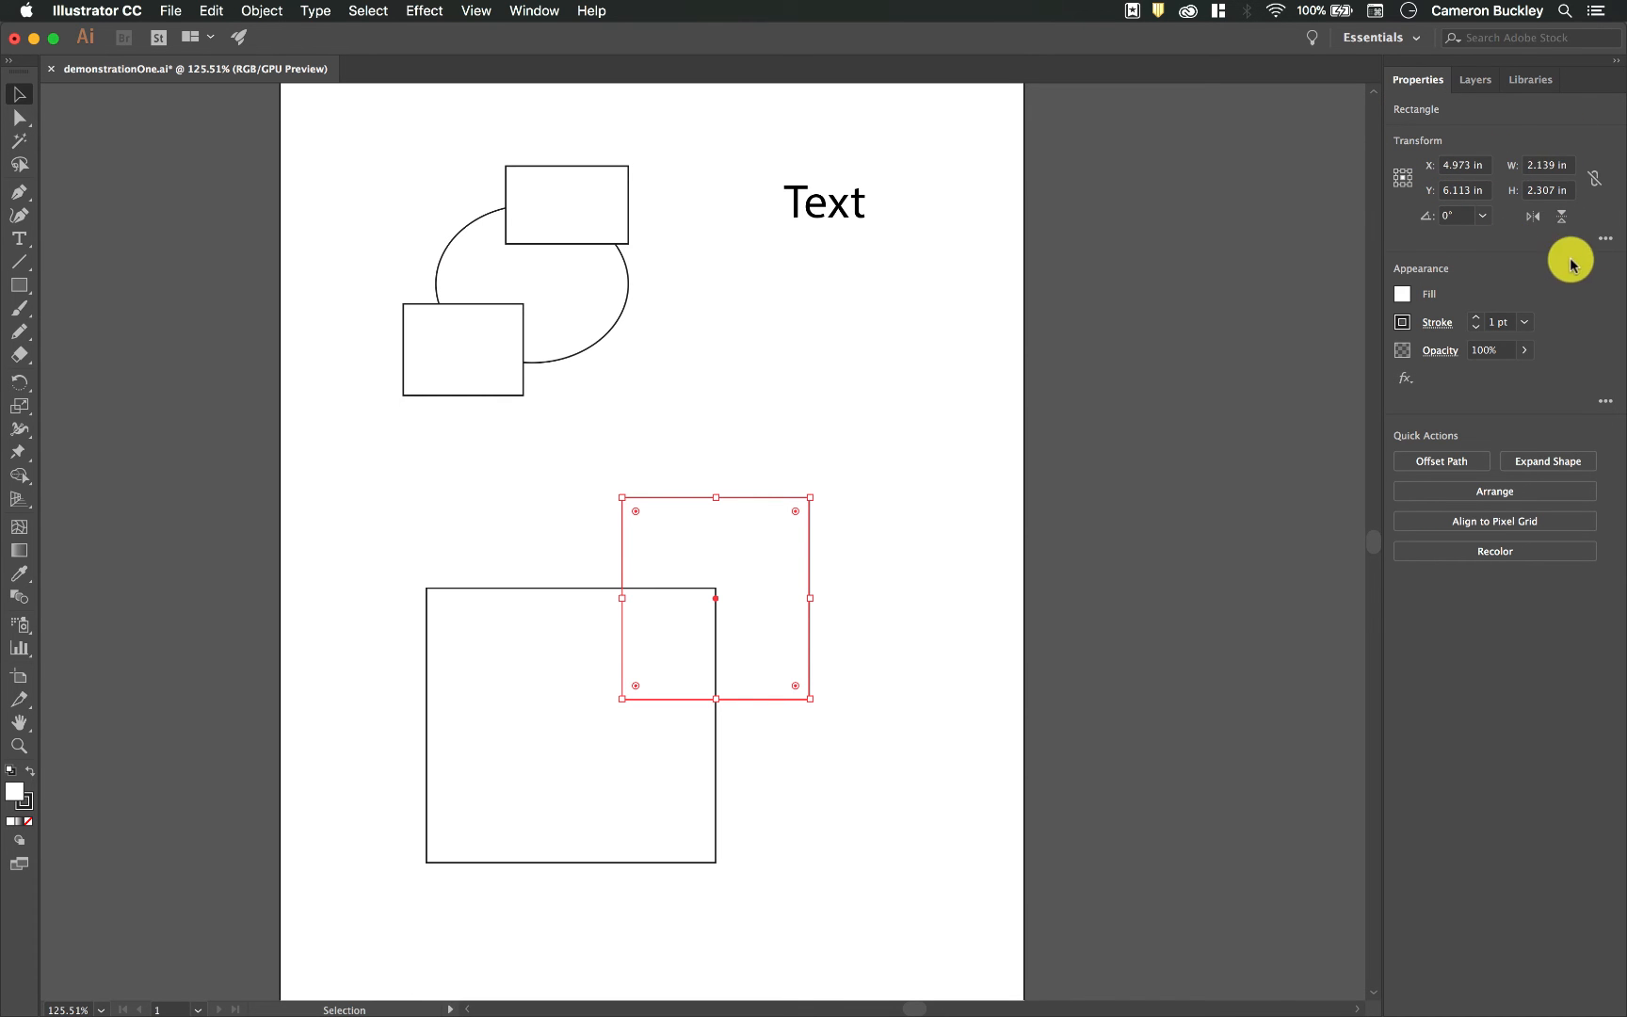
click(1549, 169)
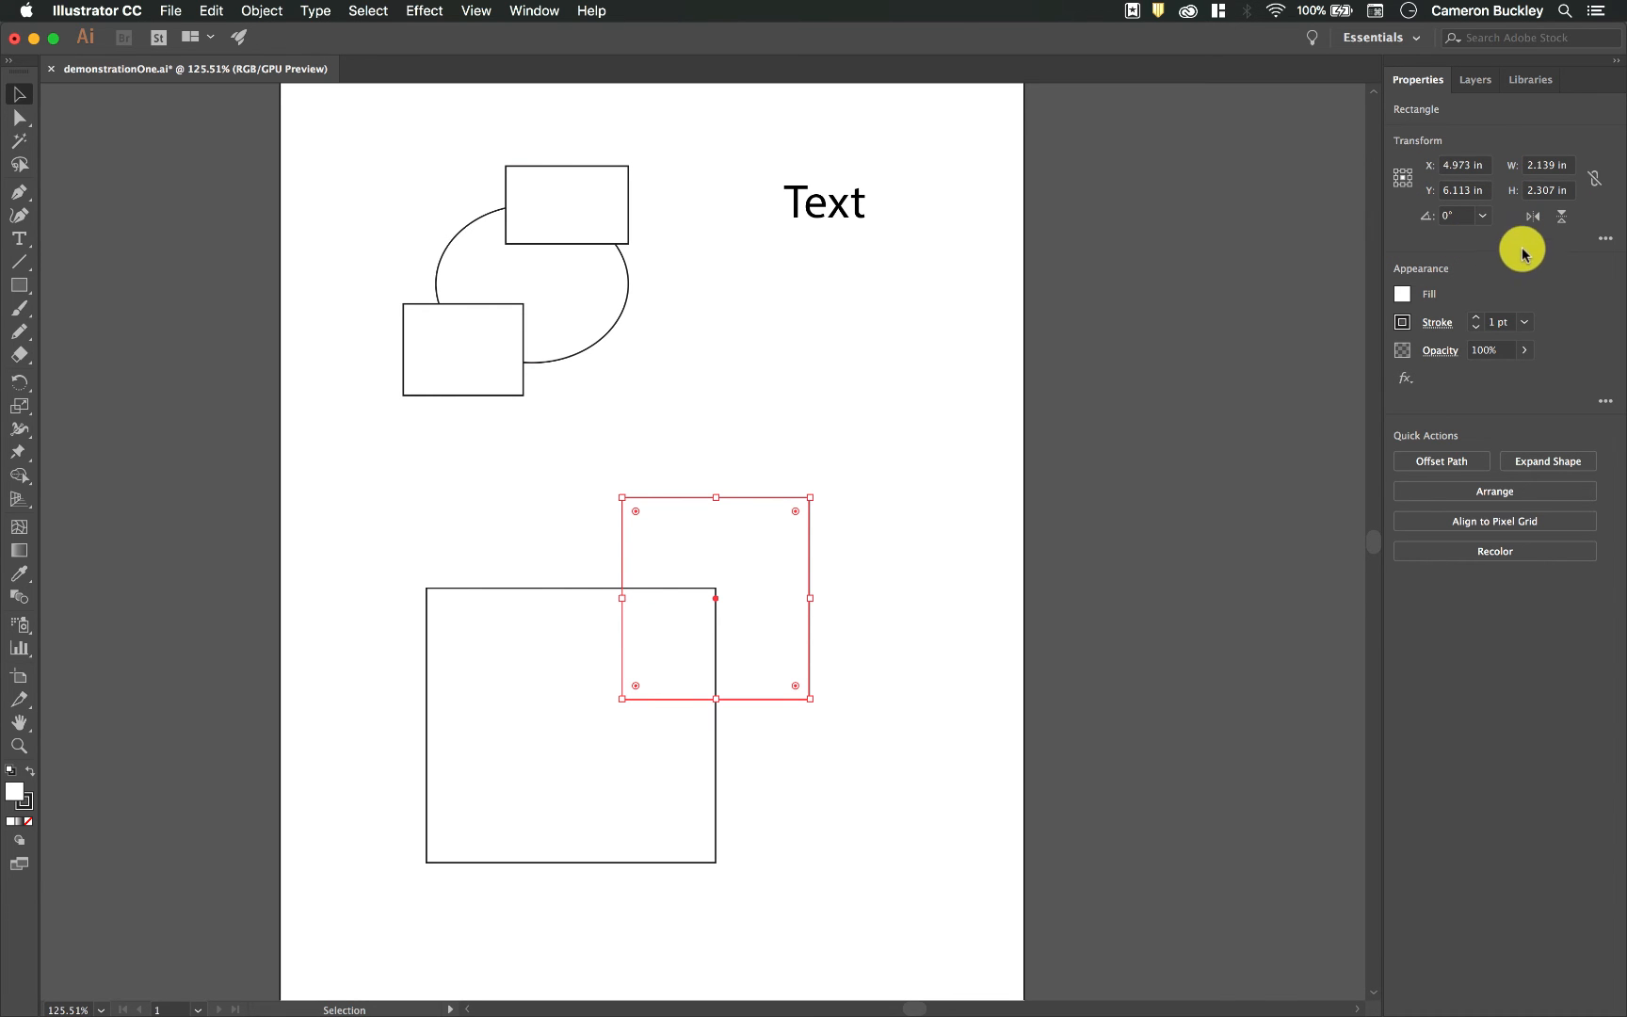
click(1605, 241)
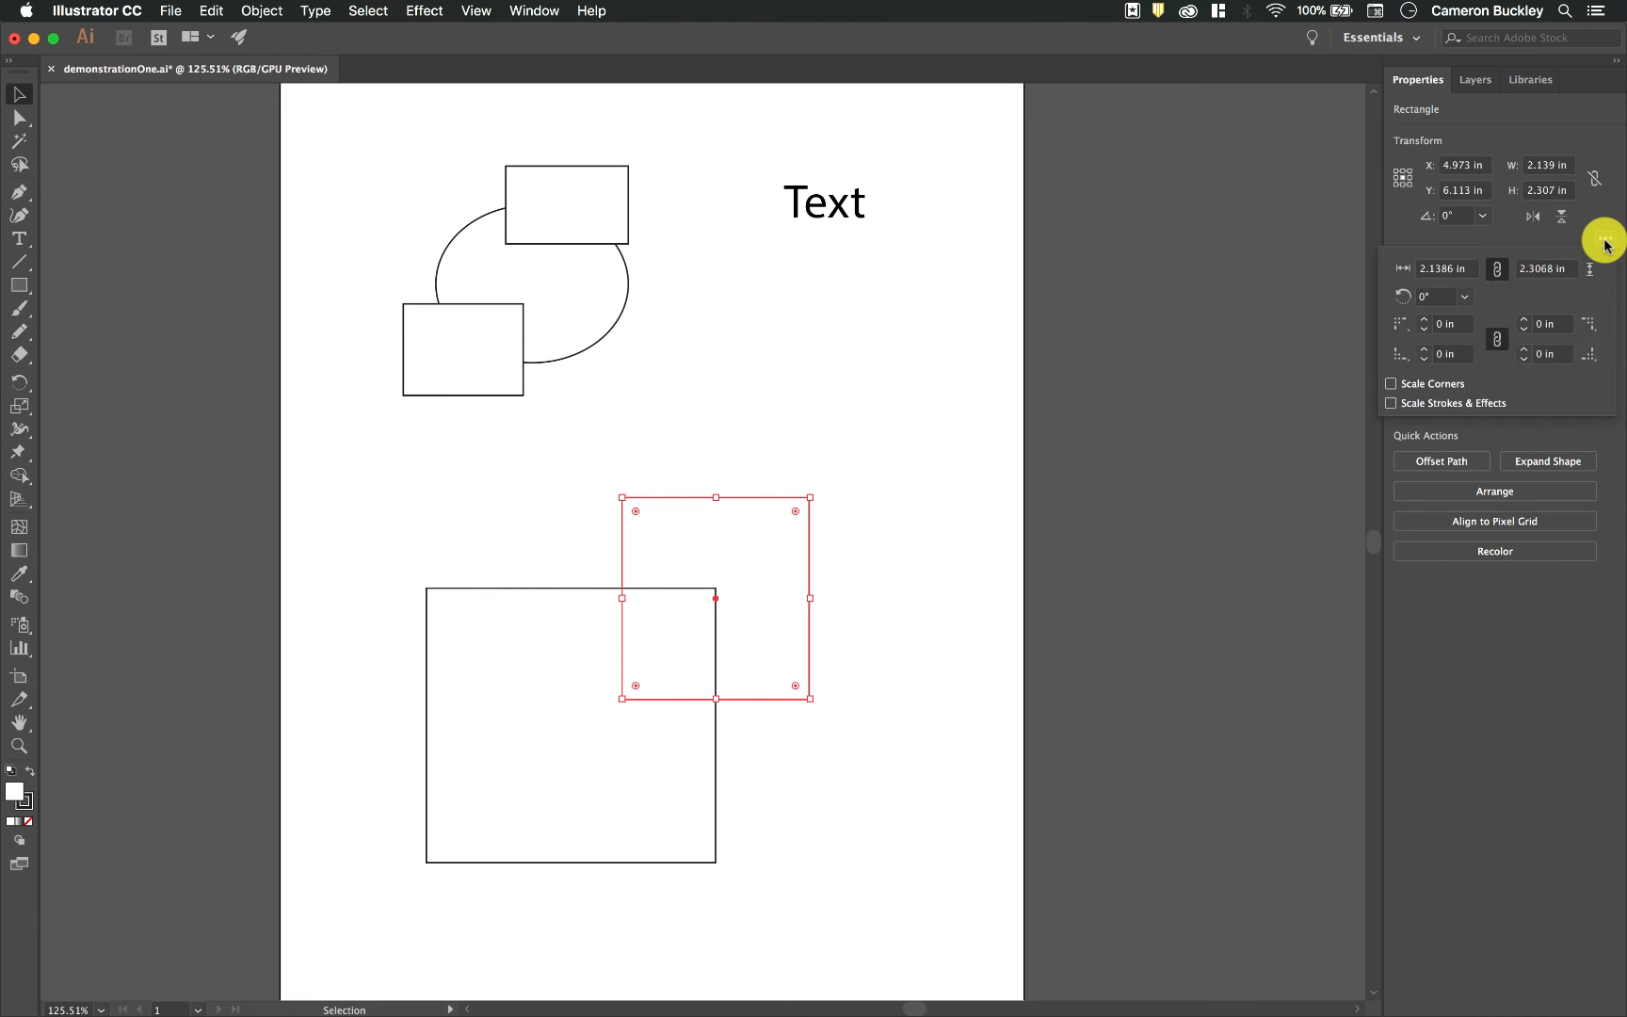
click(1601, 238)
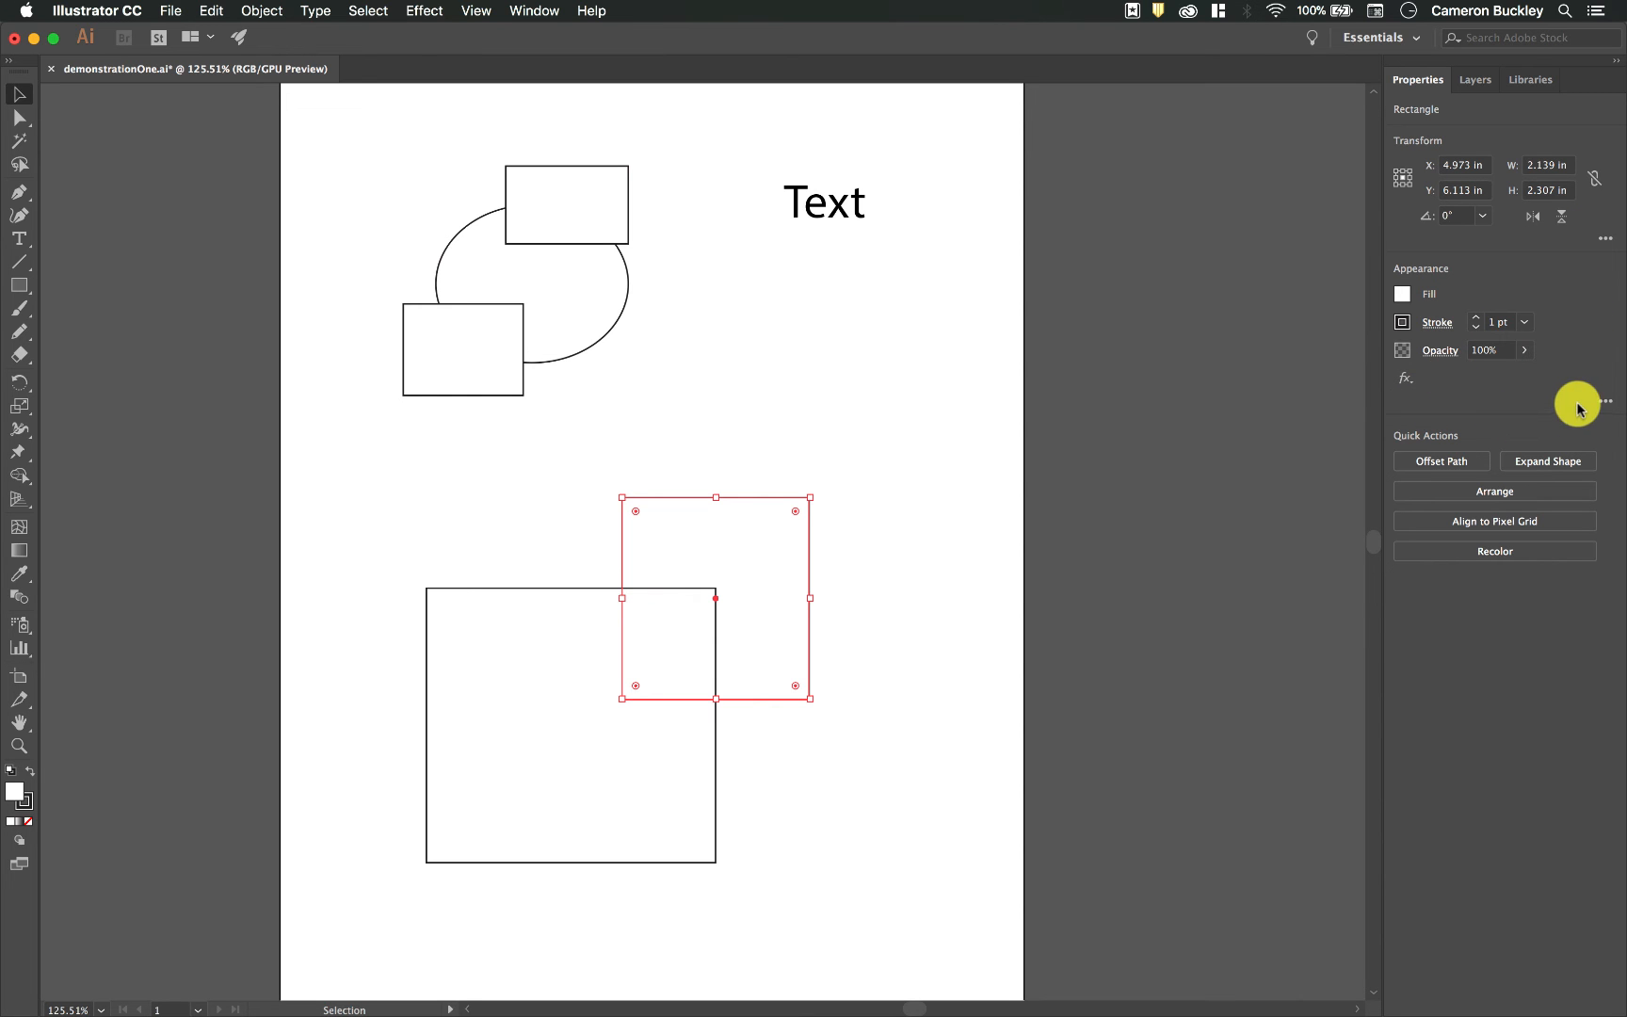
click(1605, 405)
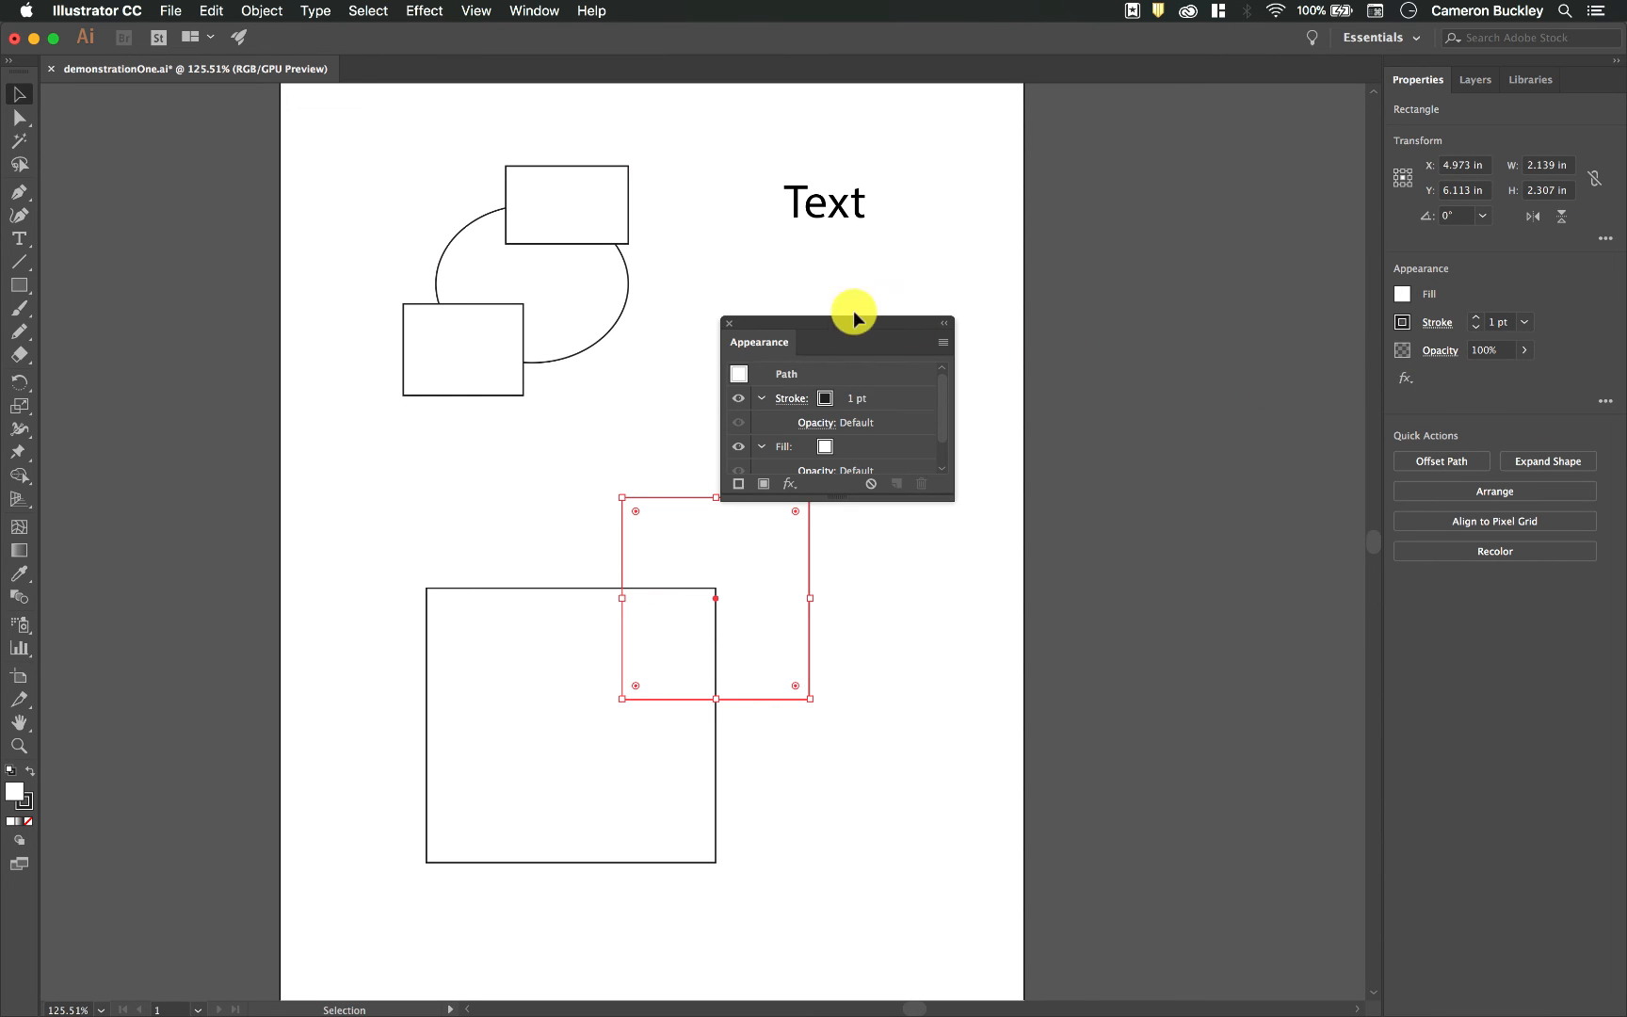
scroll(866, 429, down, 1)
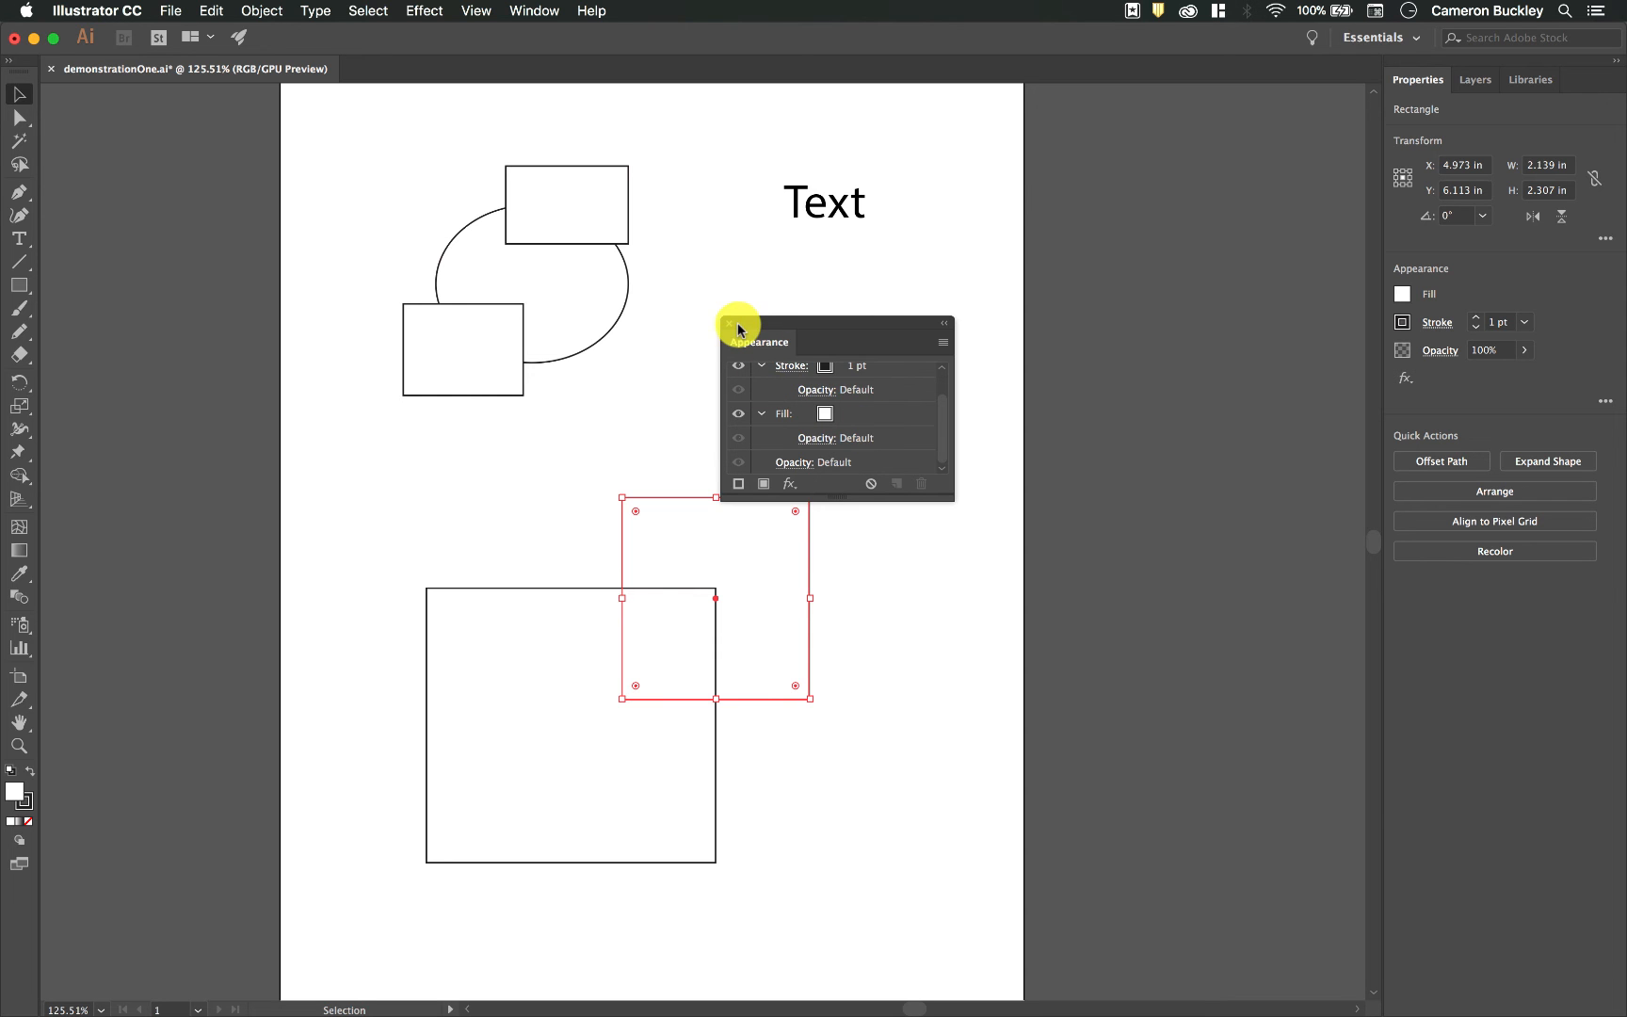
click(733, 325)
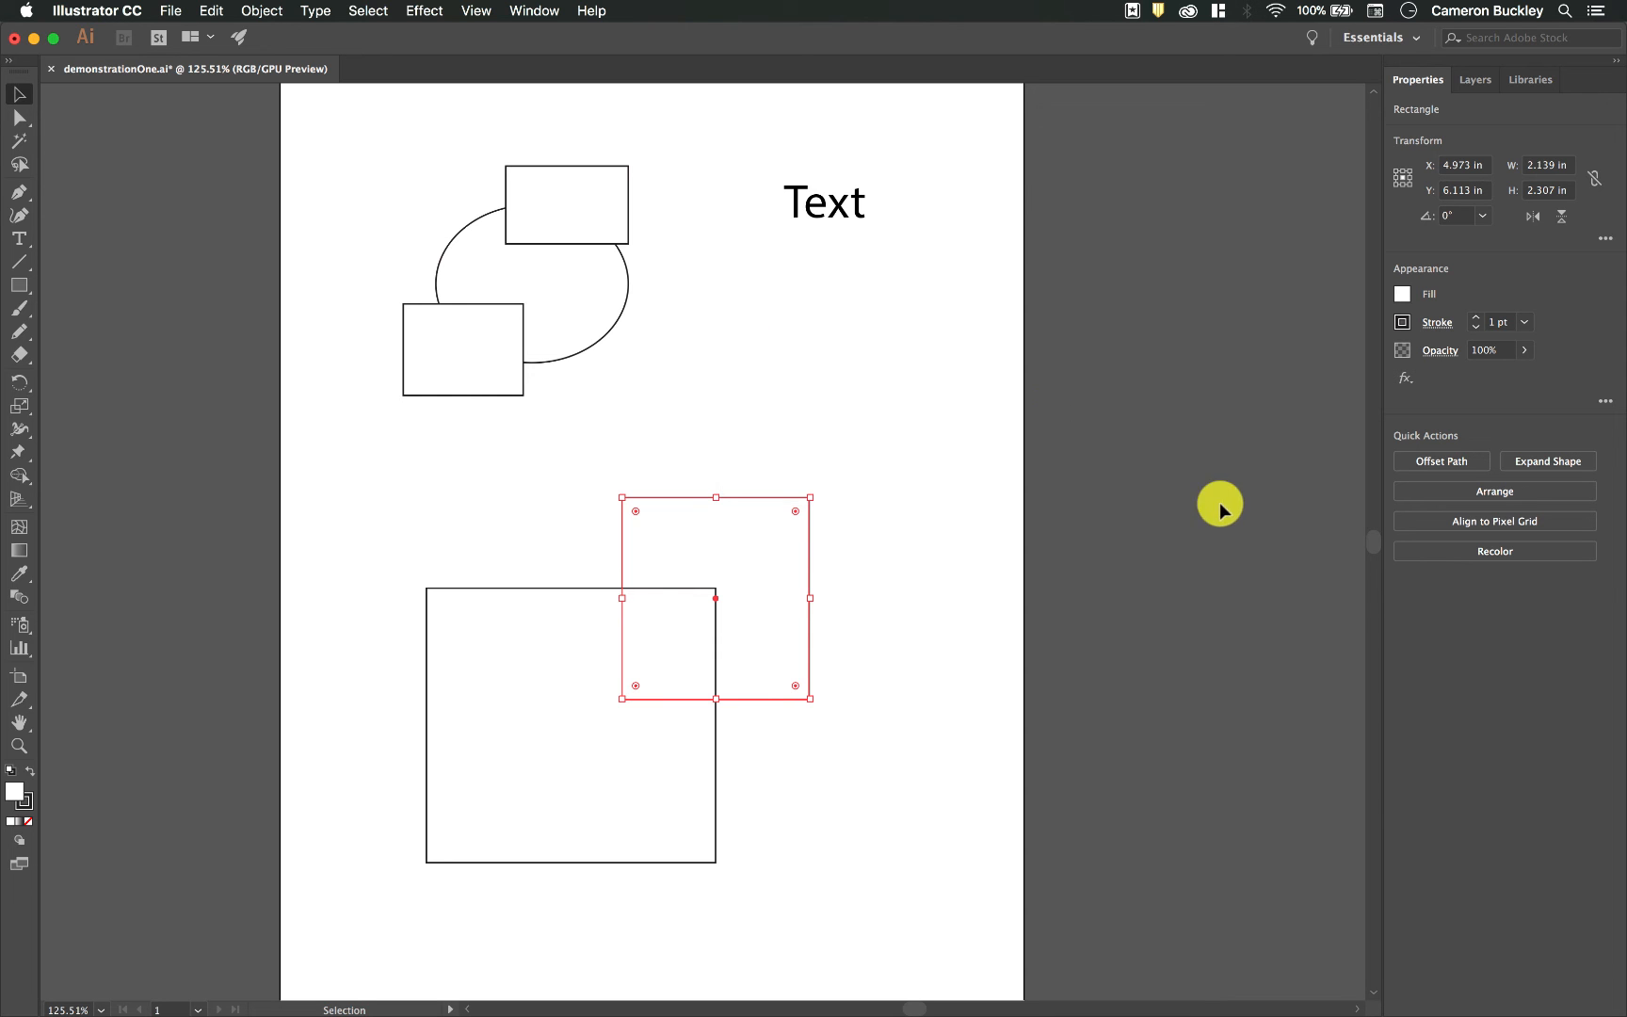
click(1030, 499)
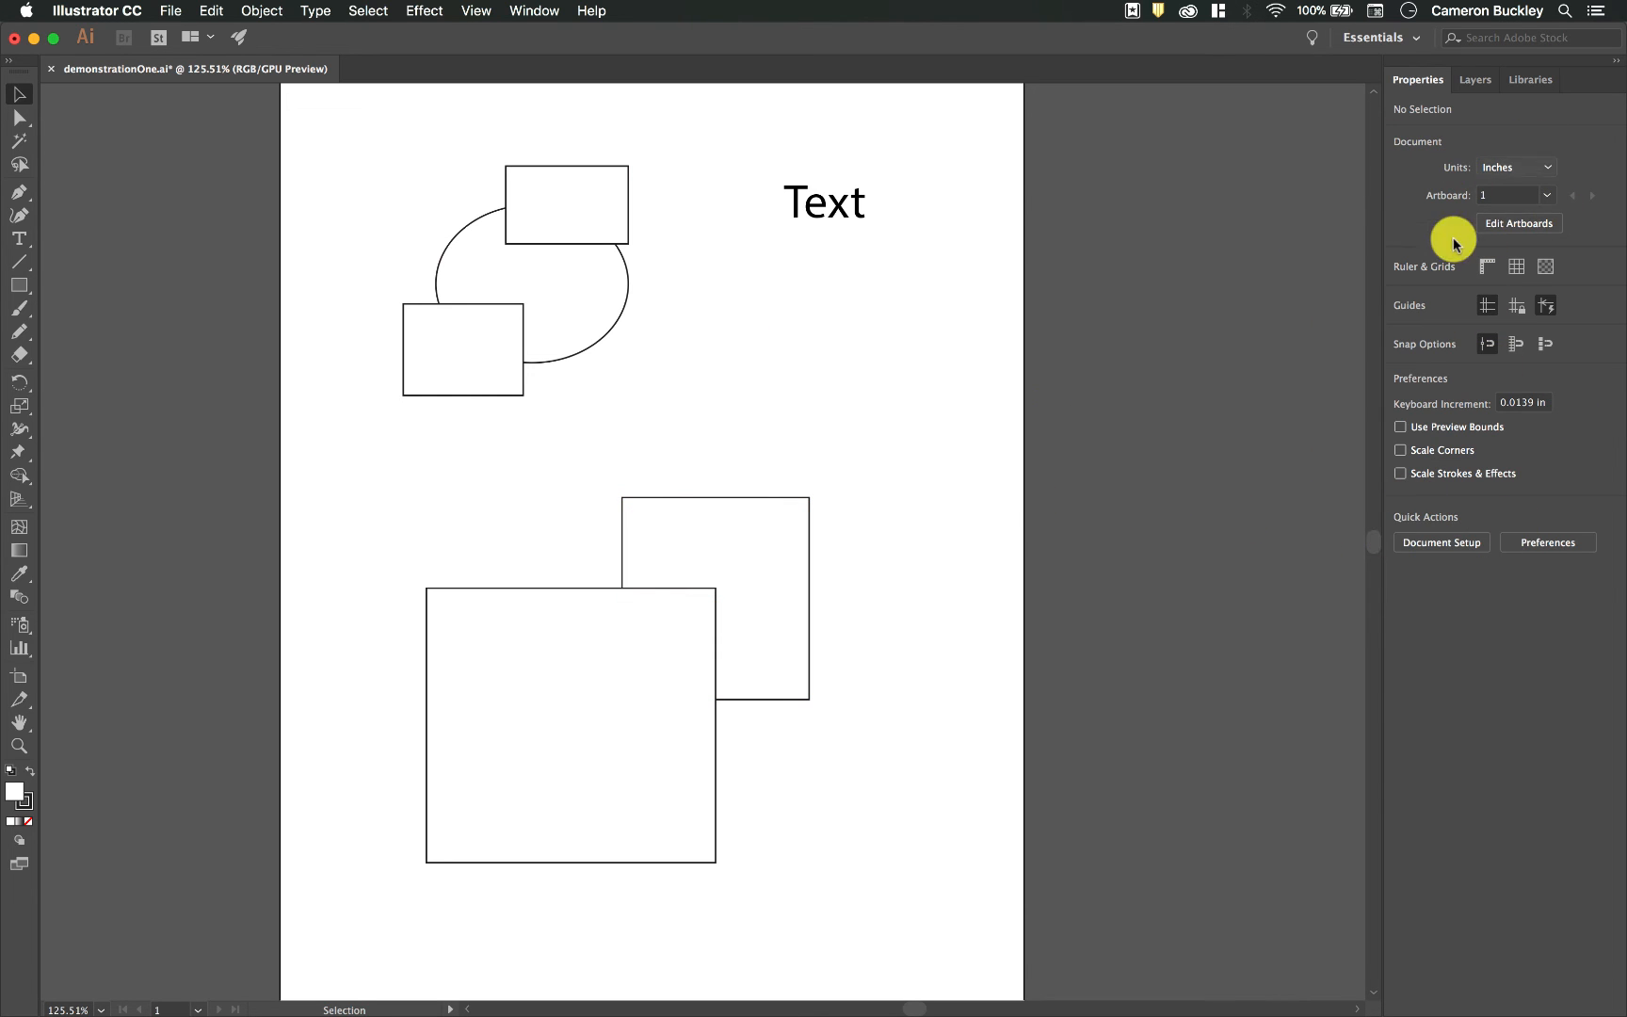
Select the ellipse's two small rectangles and the text individually to compare the properties offered for shapes and type.
click(603, 313)
click(434, 377)
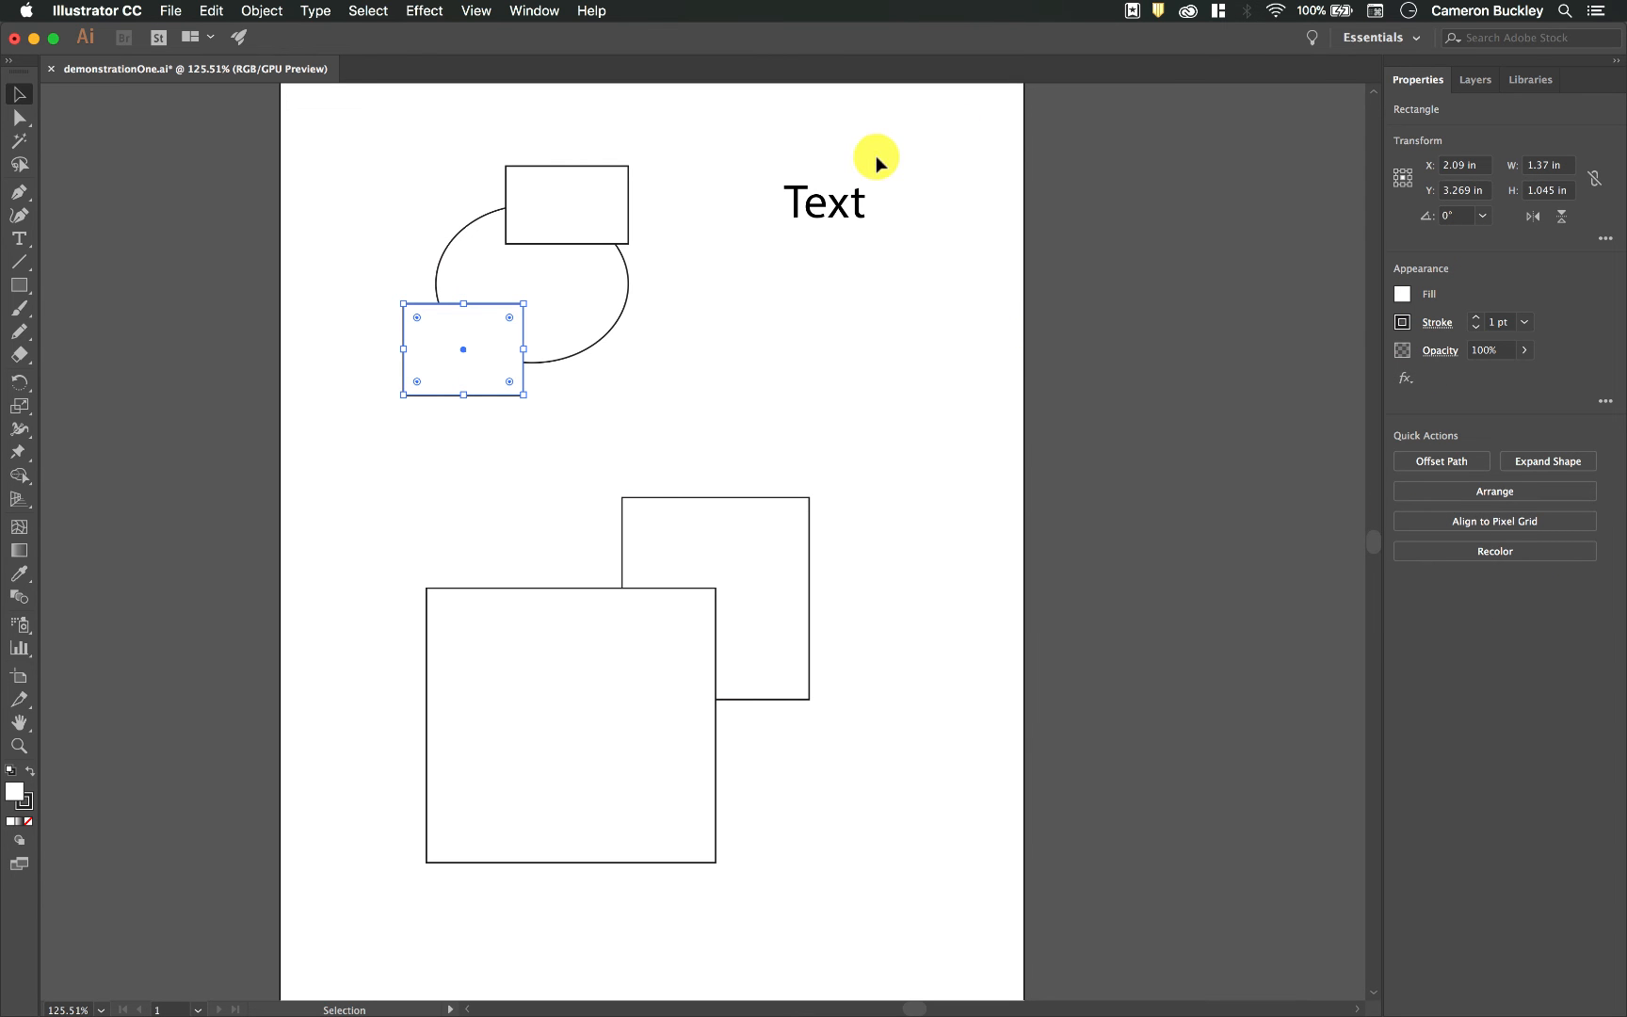
click(825, 201)
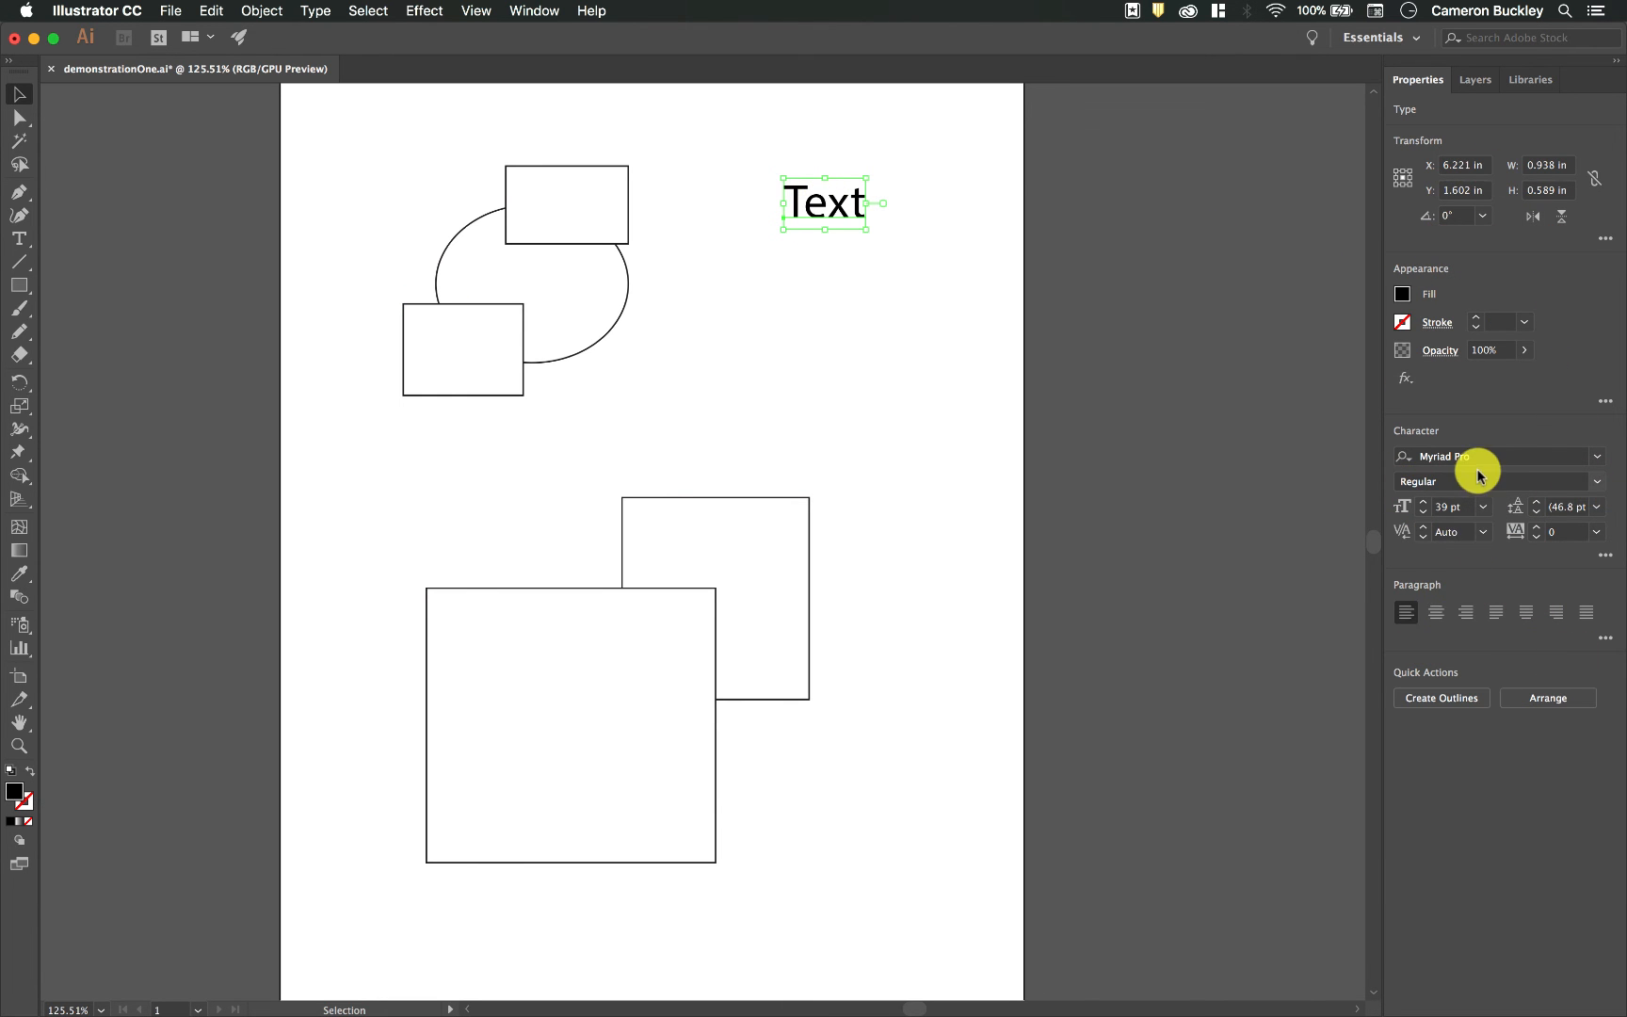
click(620, 228)
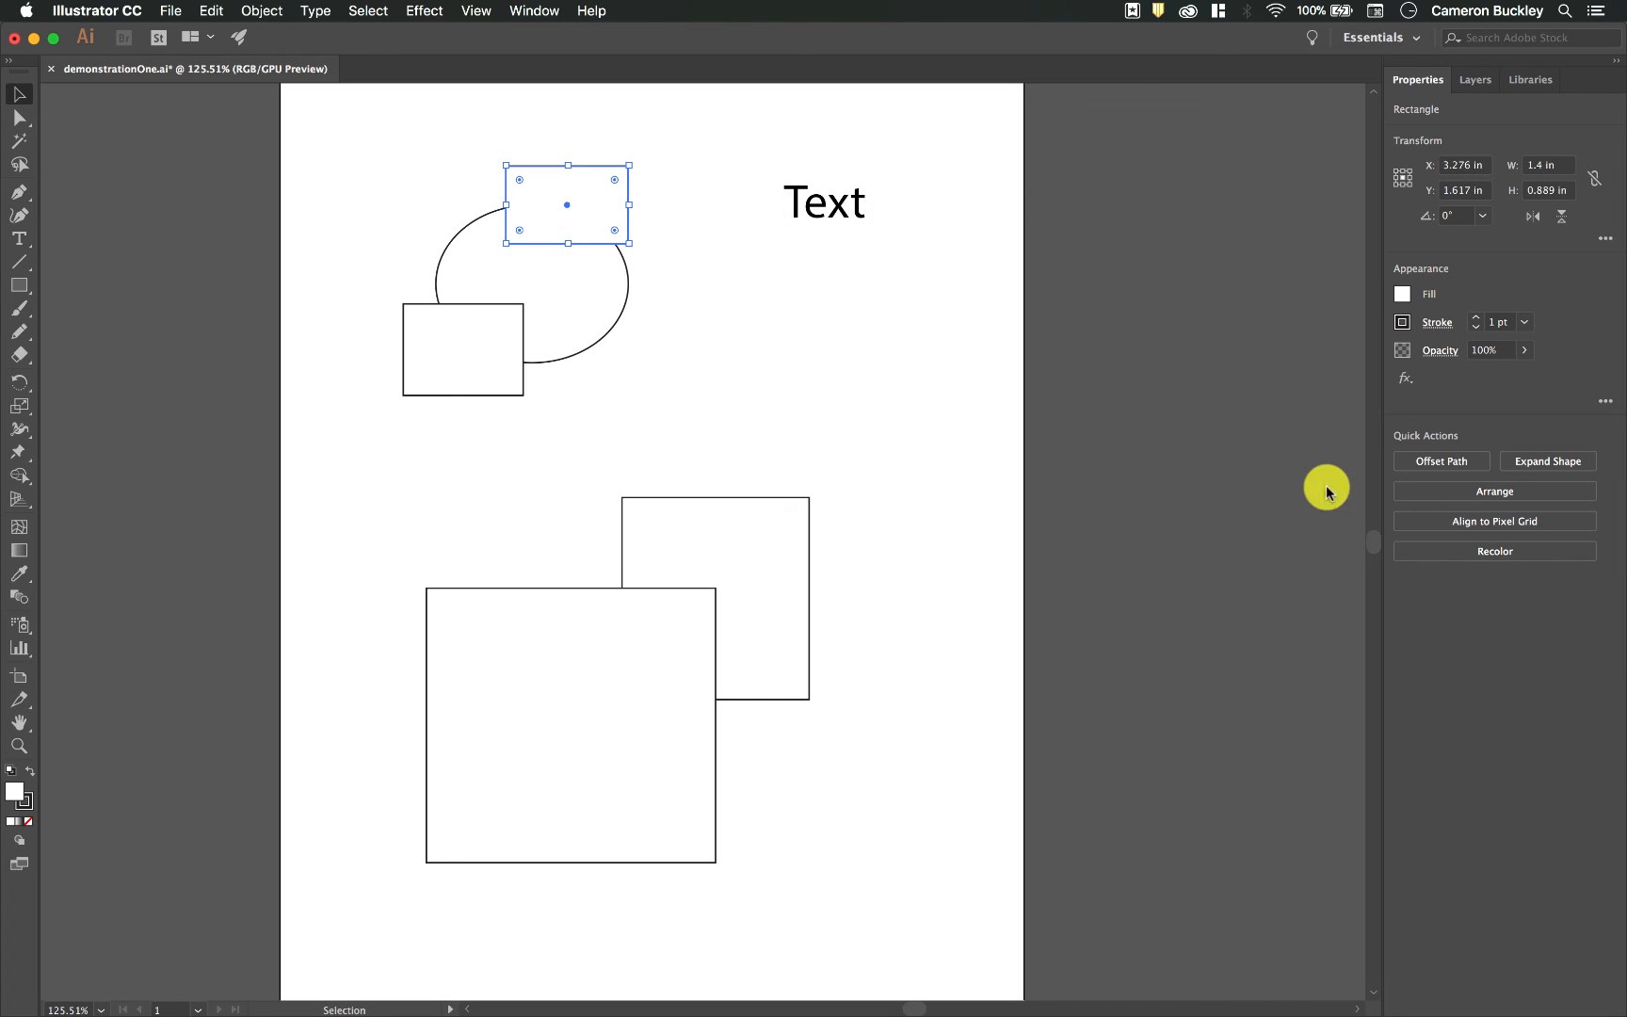
Set the font size of the word "Text" to 41 pt and deselect it.
click(855, 205)
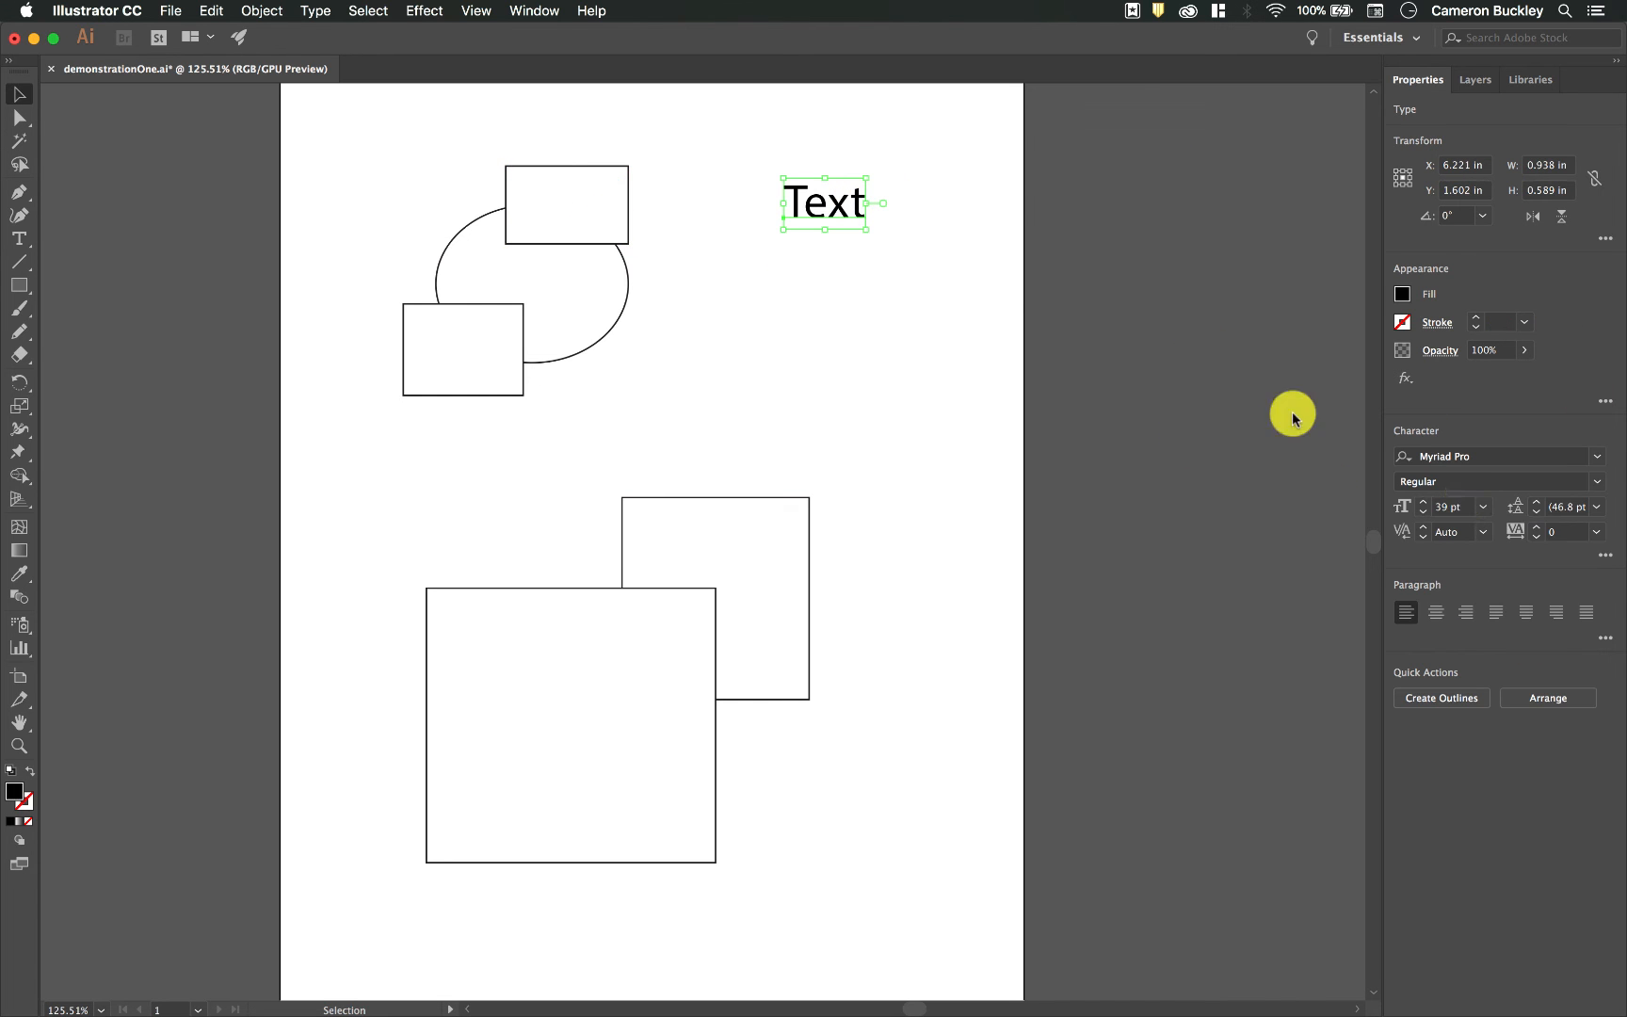
click(1422, 502)
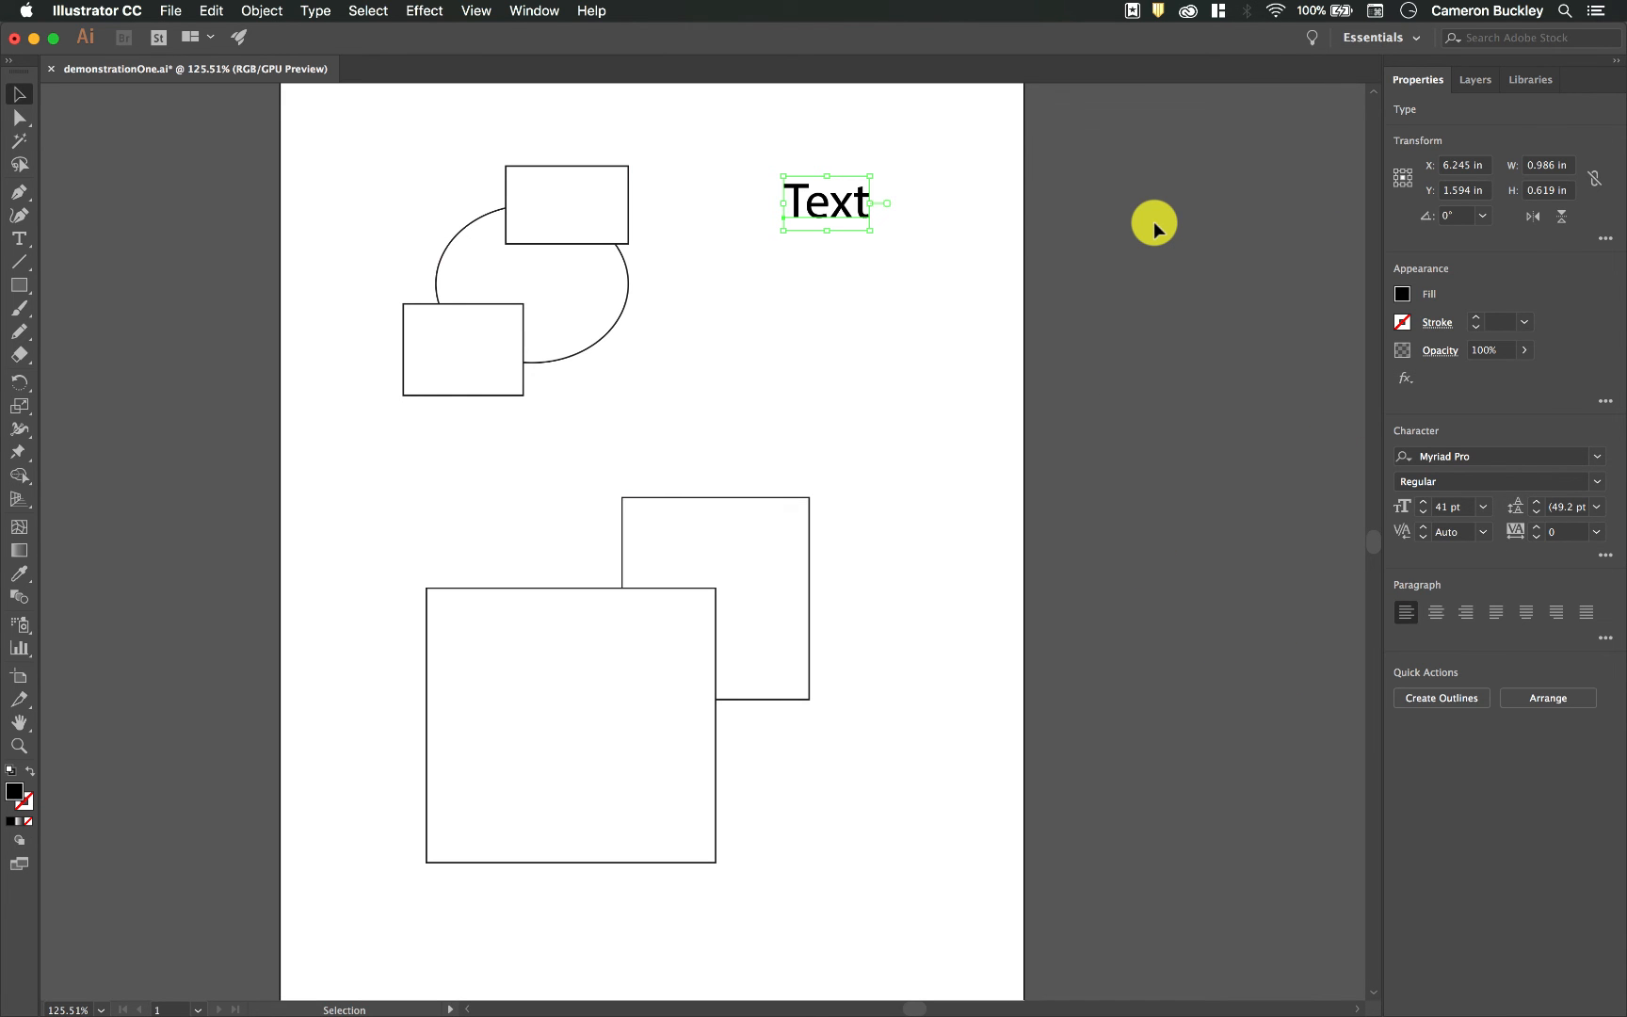
click(1153, 223)
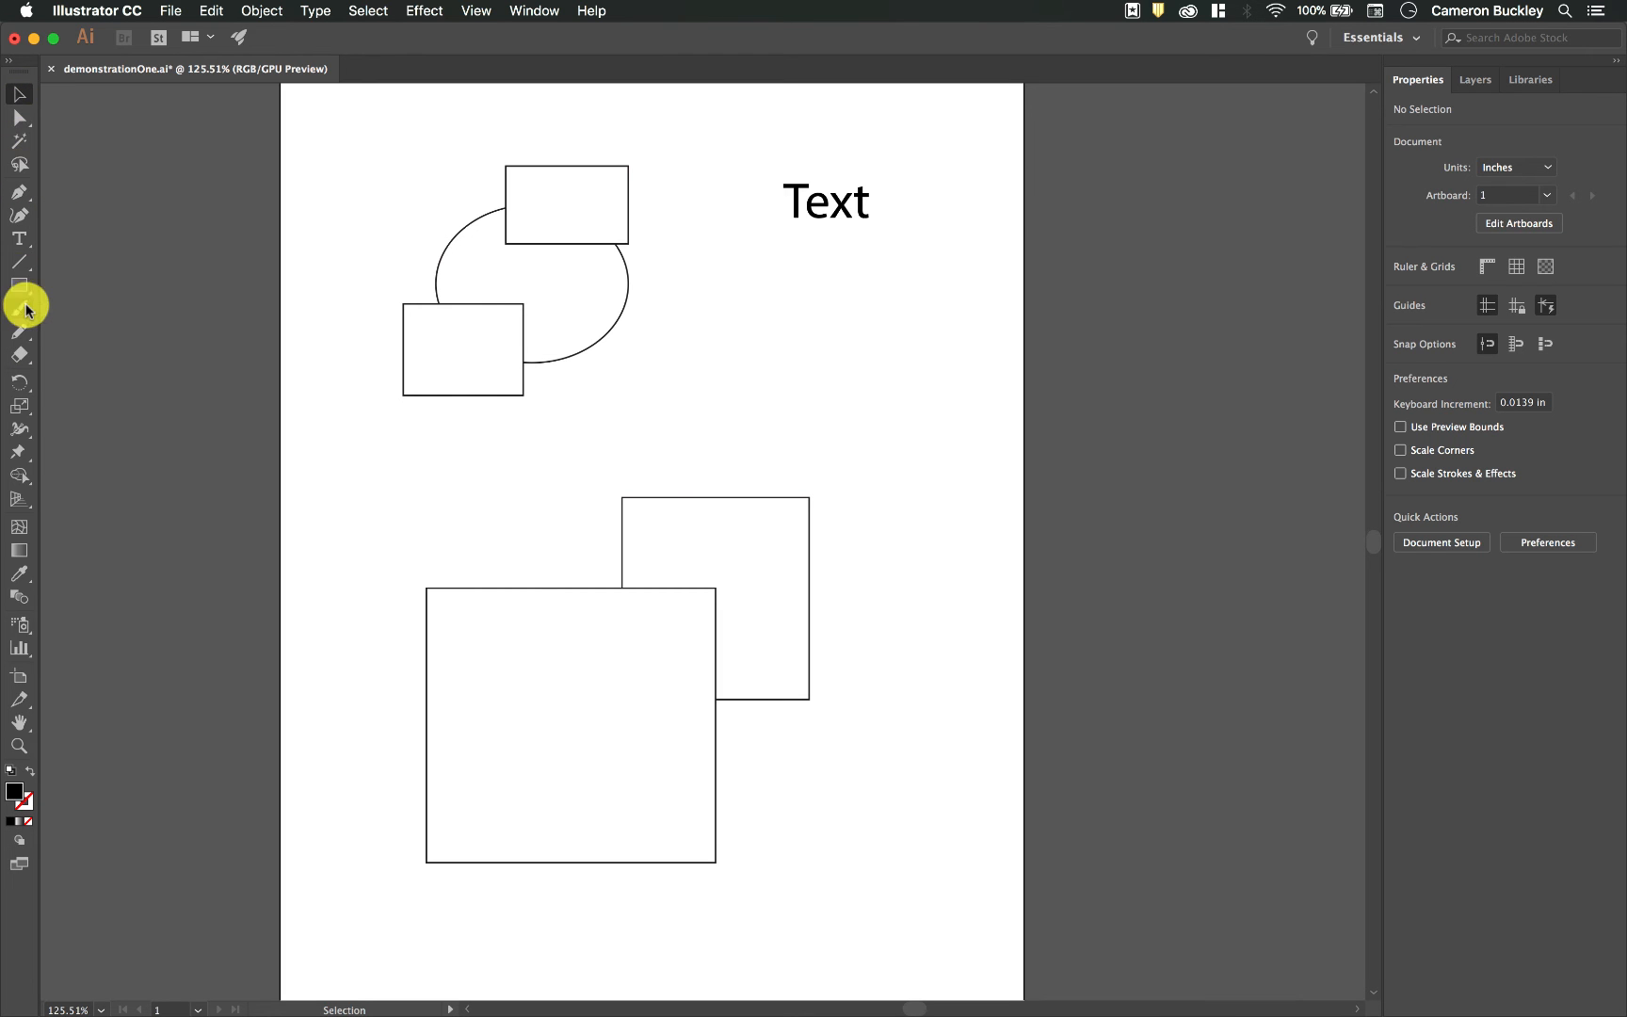
Activate the Pen and Paintbrush tools in turn to compare their available properties, and return to the Selection tool.
click(20, 191)
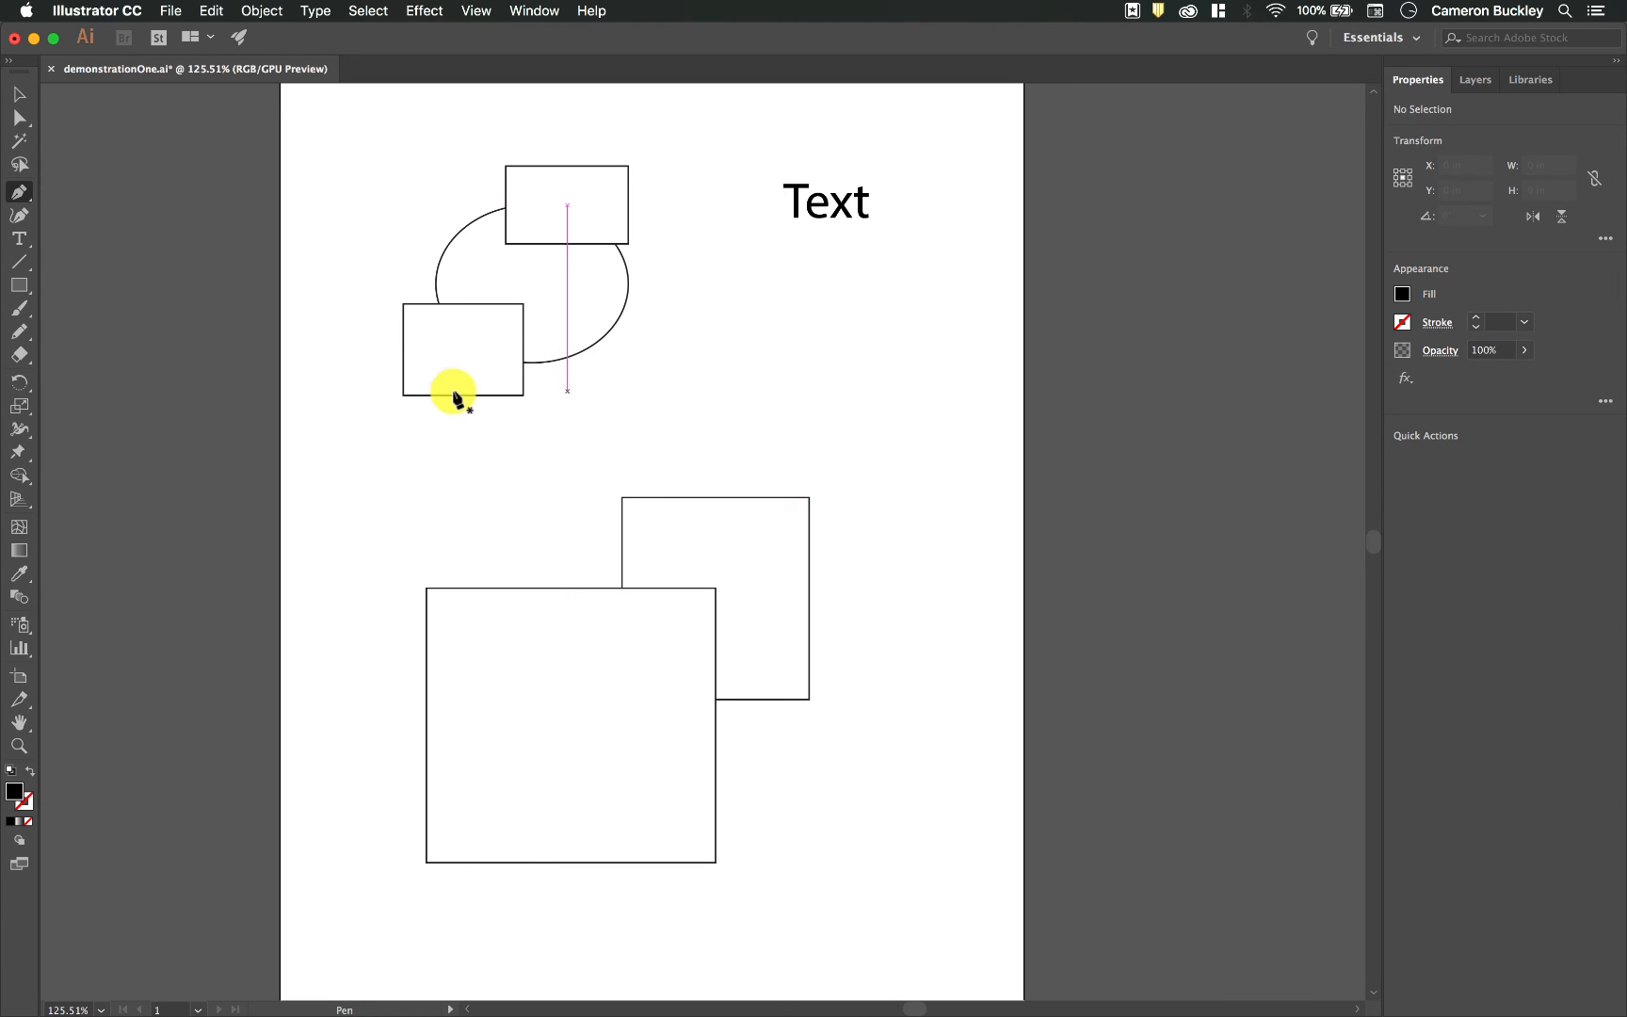
click(20, 308)
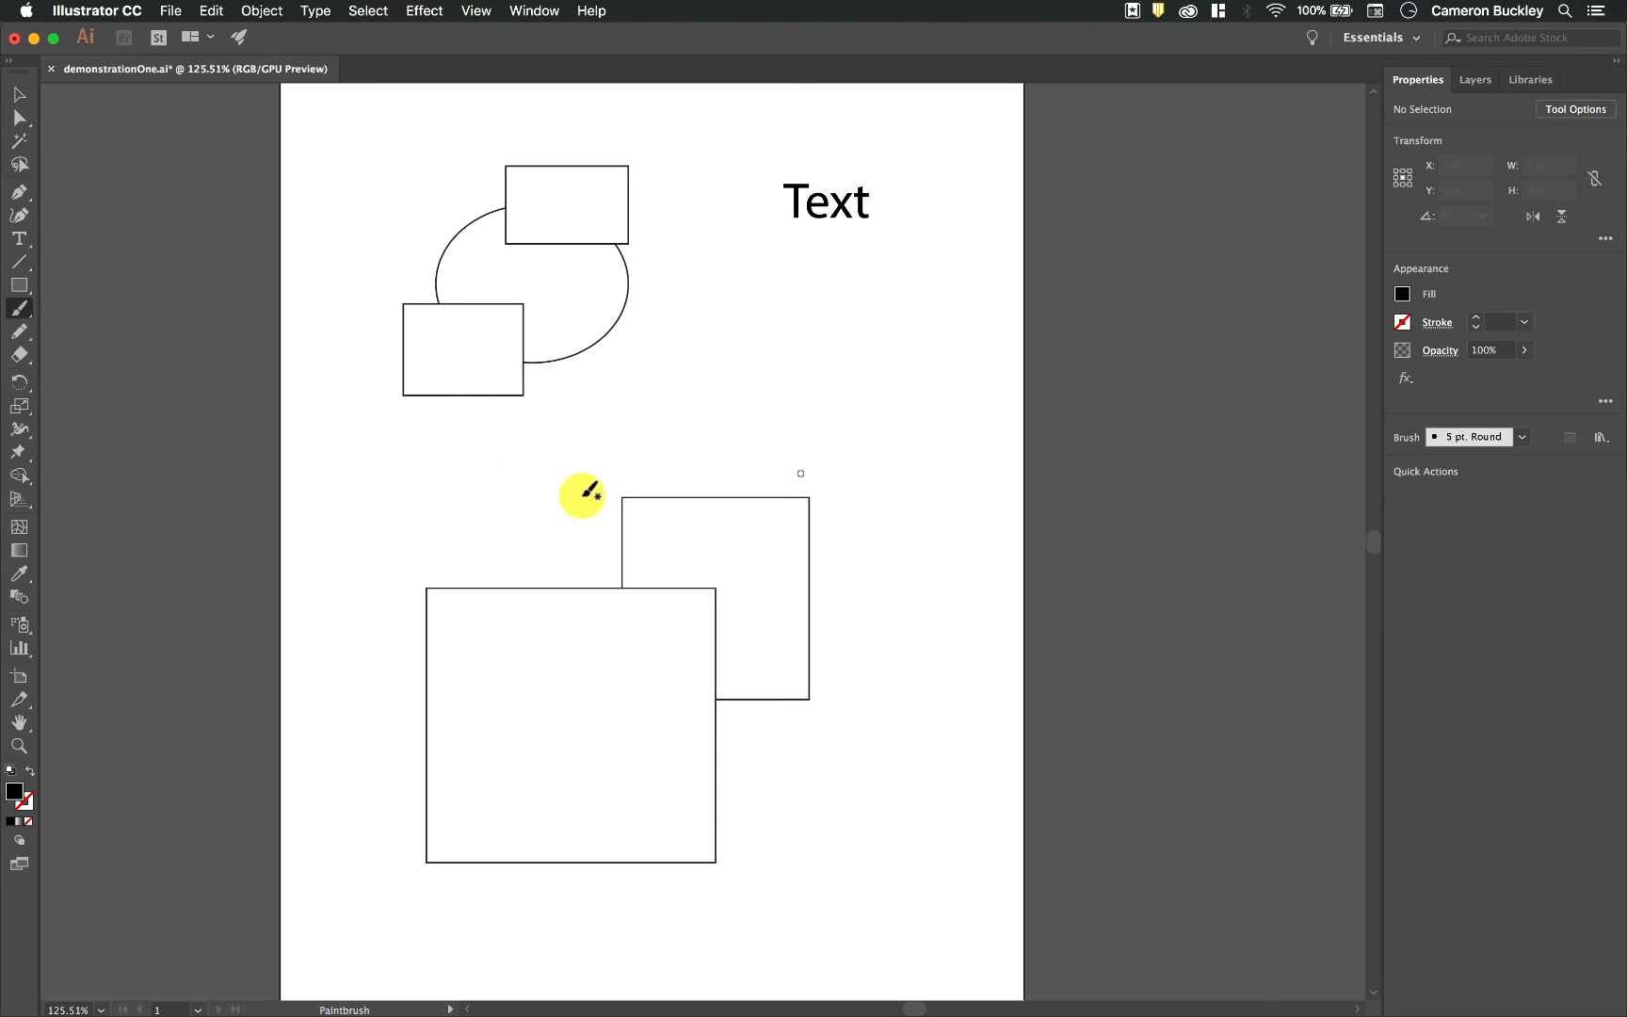
key(v)
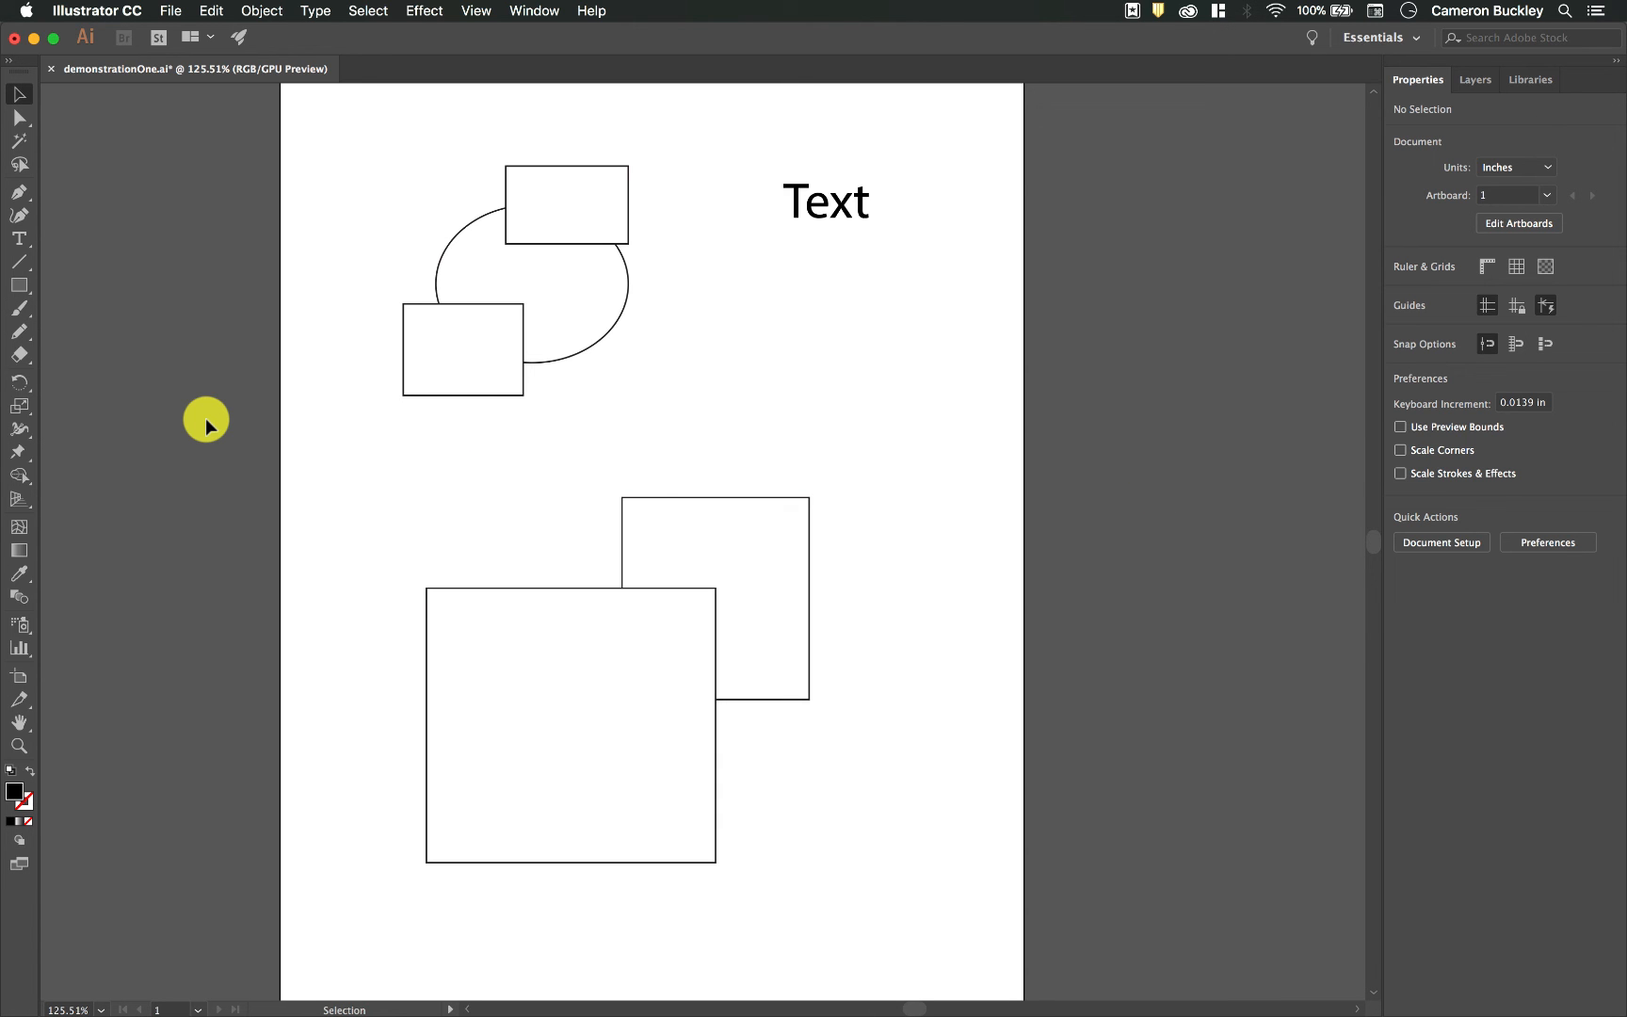